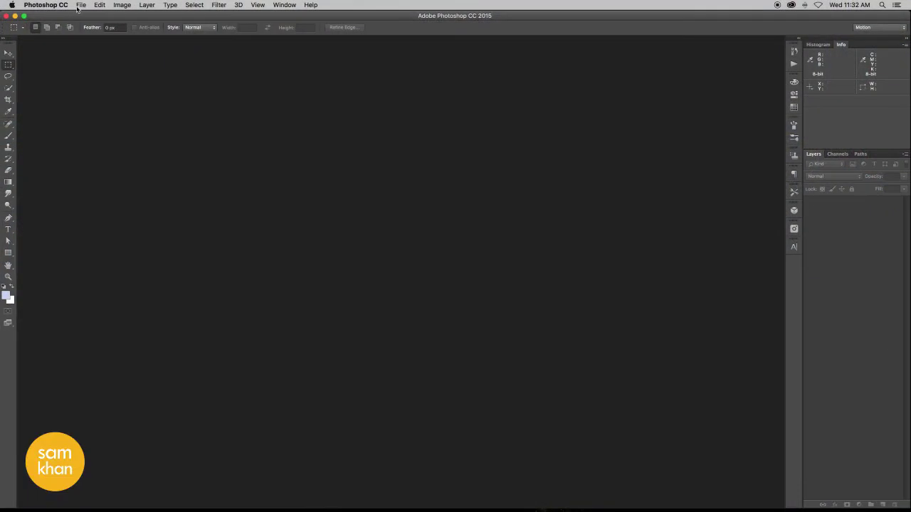
Fill in the New document dialog with 21 × 16 inches, 200 ppi, RGB Color
click(80, 6)
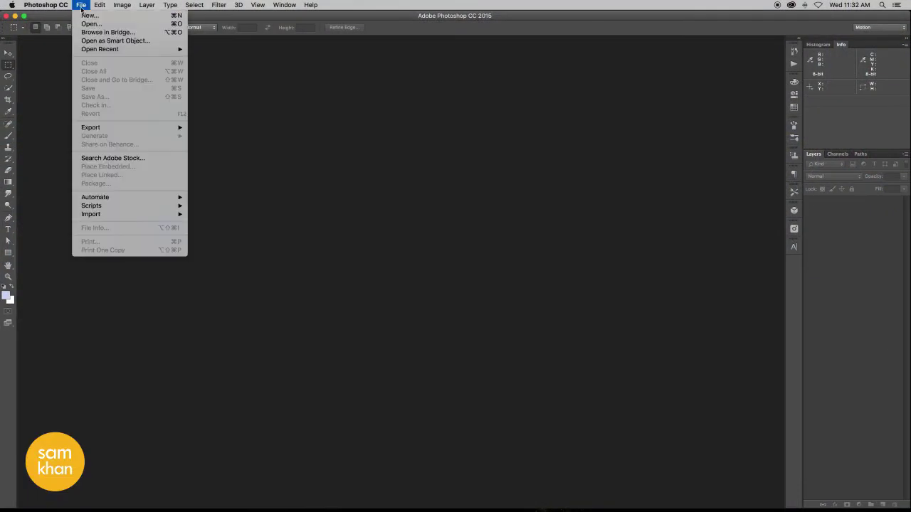
click(116, 18)
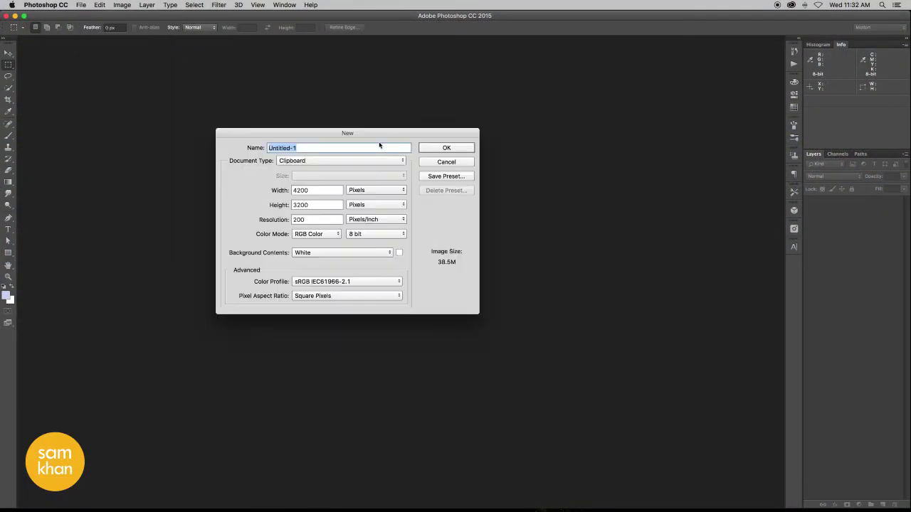
click(370, 187)
click(361, 197)
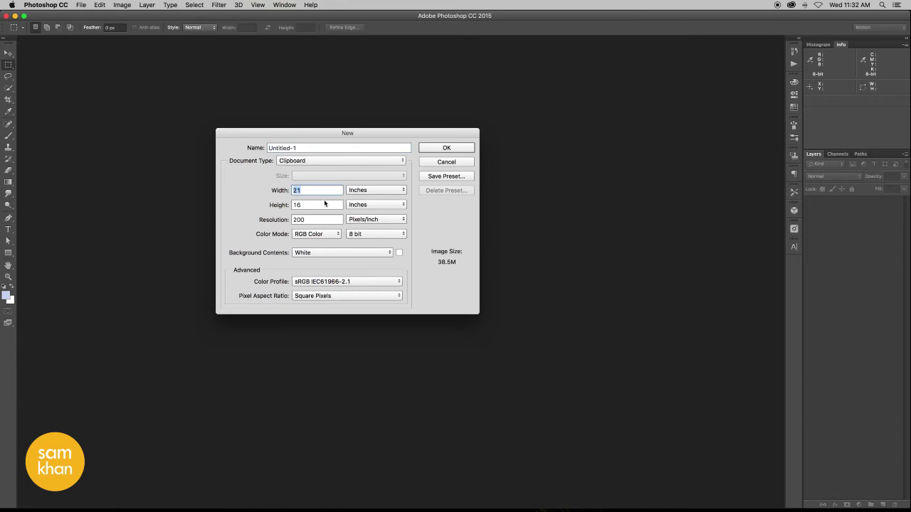
key(Tab)
key(Tab)
click(310, 234)
click(310, 234)
Confirm the new document and fill its Background layer with pale blue
click(449, 148)
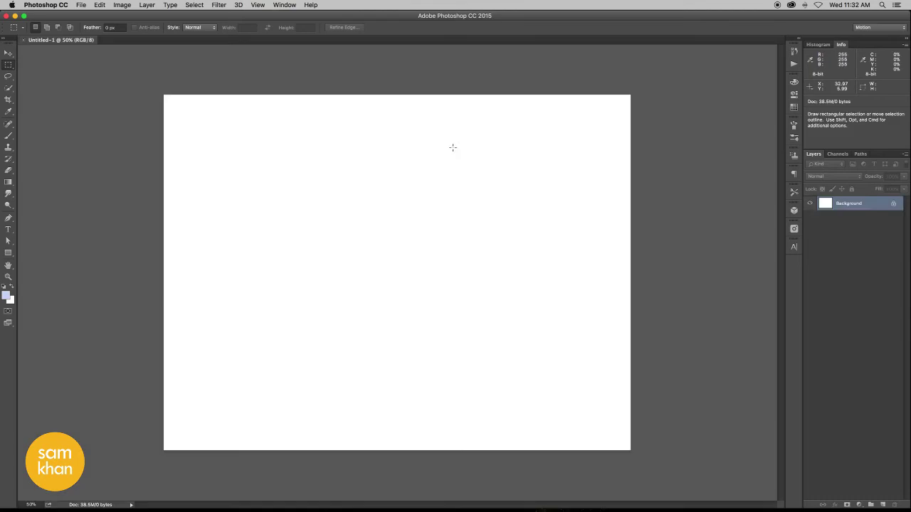
click(6, 296)
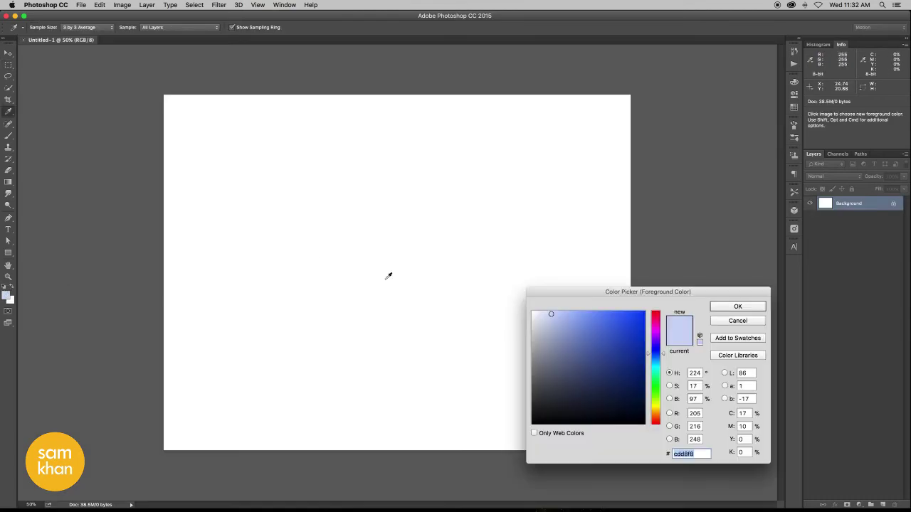
click(548, 312)
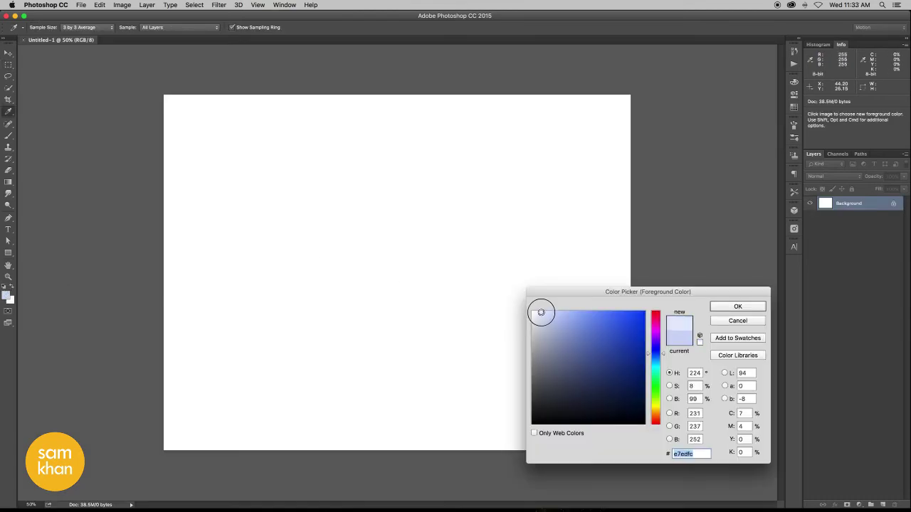
click(738, 307)
key(m)
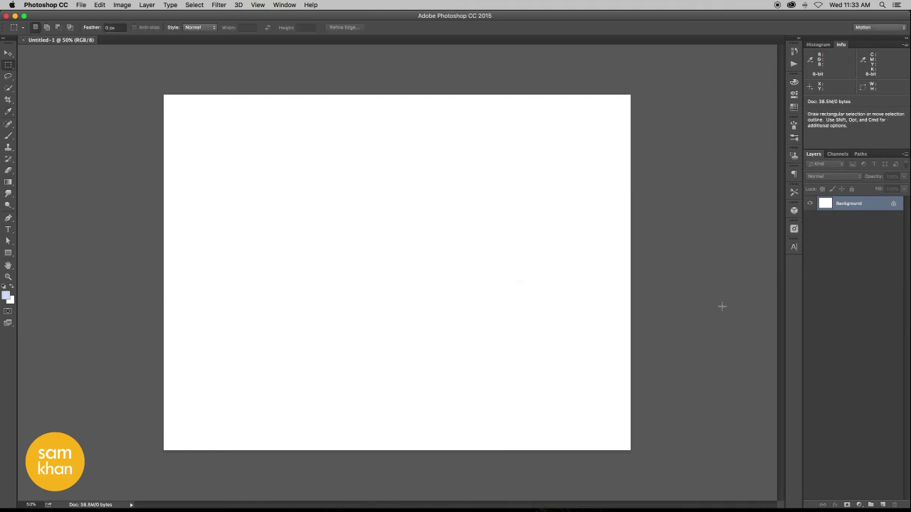
key(alt+BackSpace)
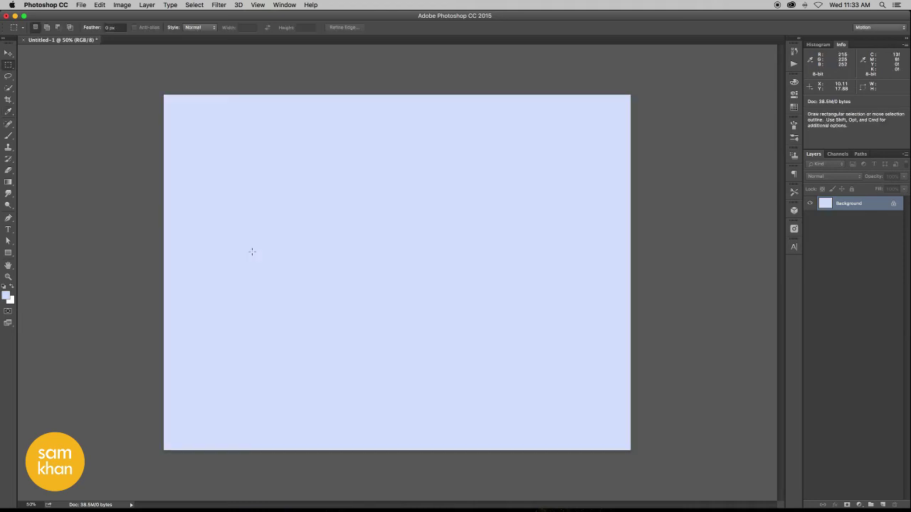
Add a new layer and paint a soft white brush dab at the centre
key(v)
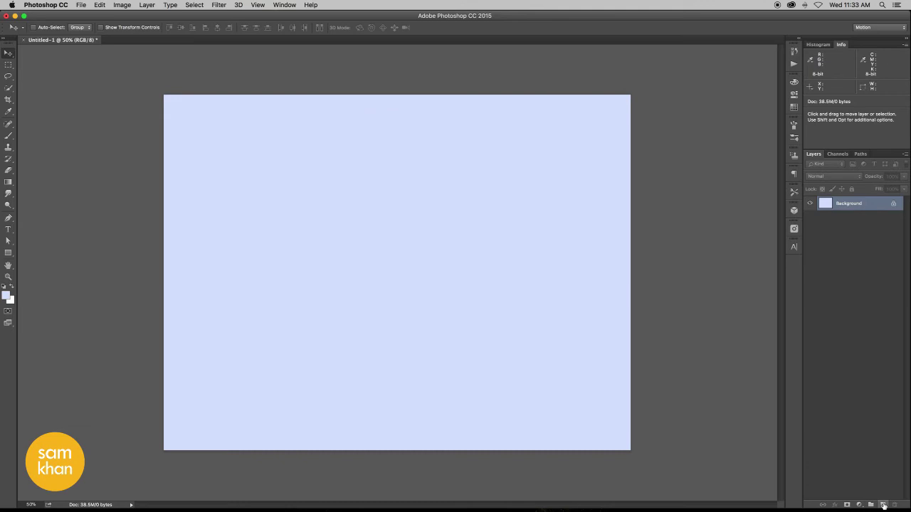
click(883, 505)
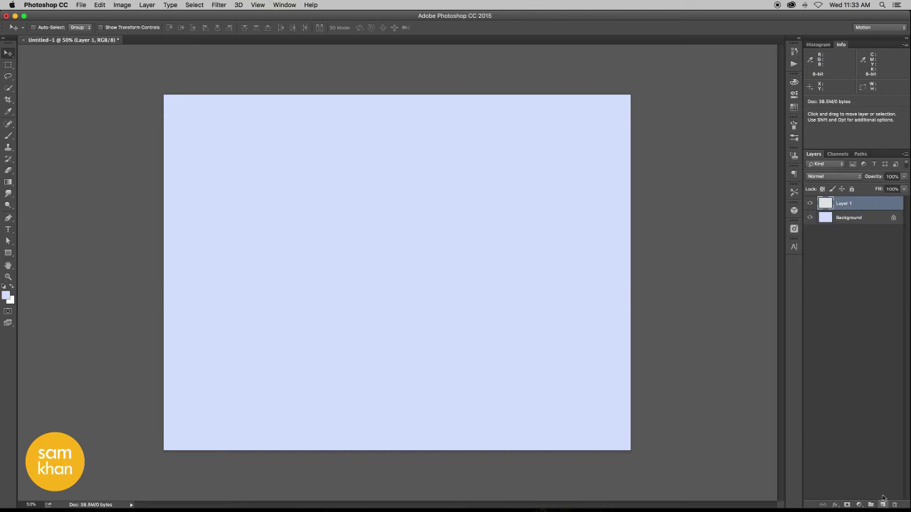
click(10, 135)
click(8, 295)
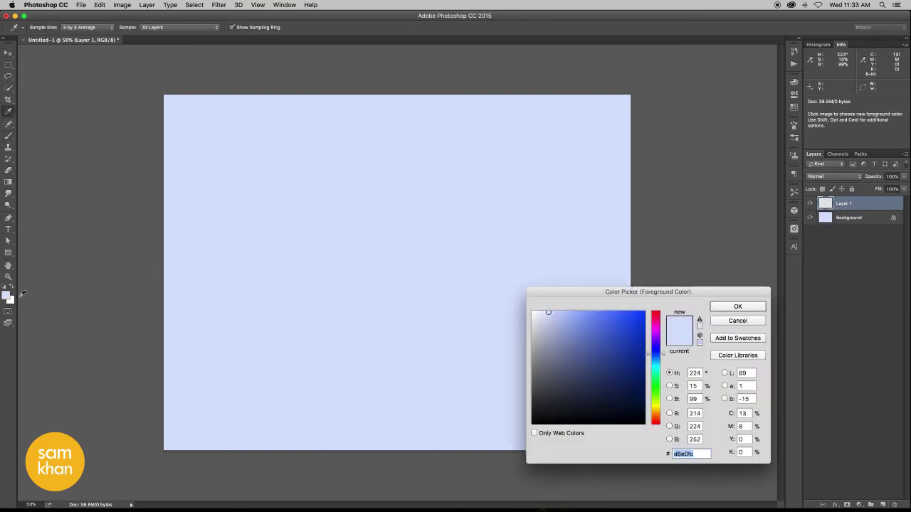
drag(574, 321, 509, 299)
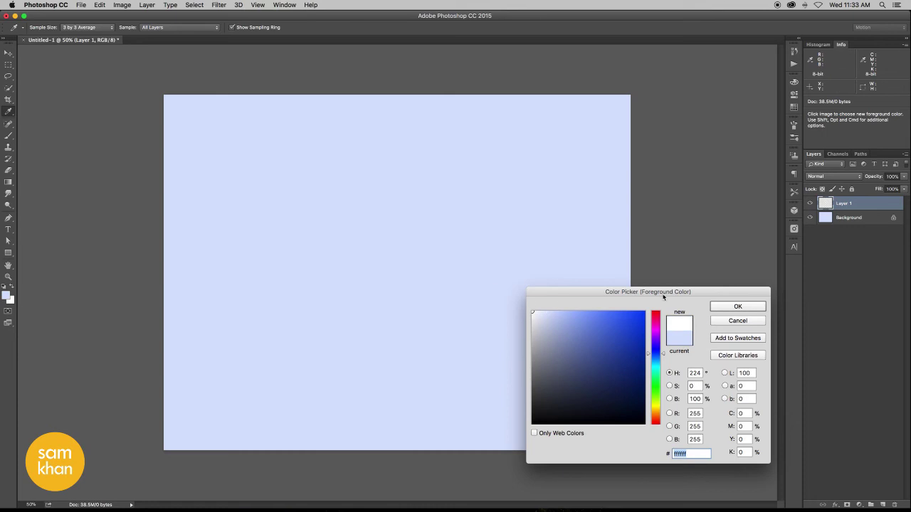
click(720, 303)
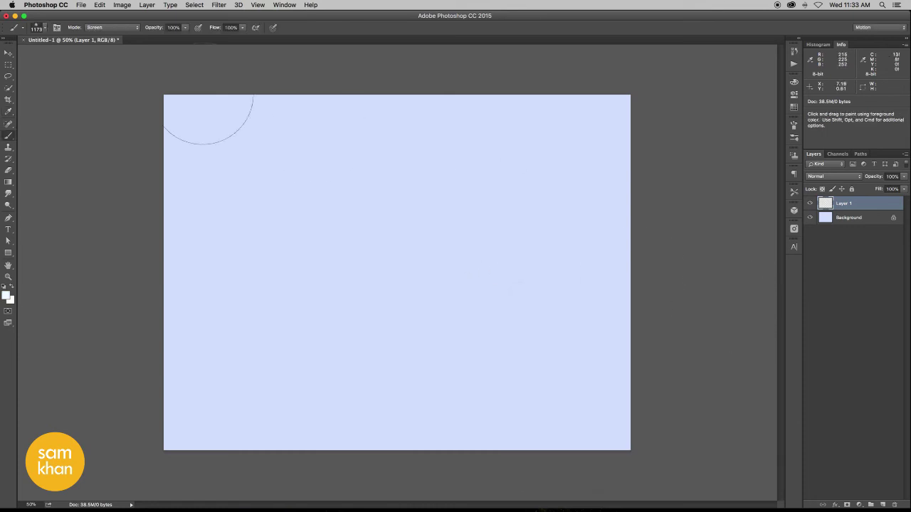
click(45, 30)
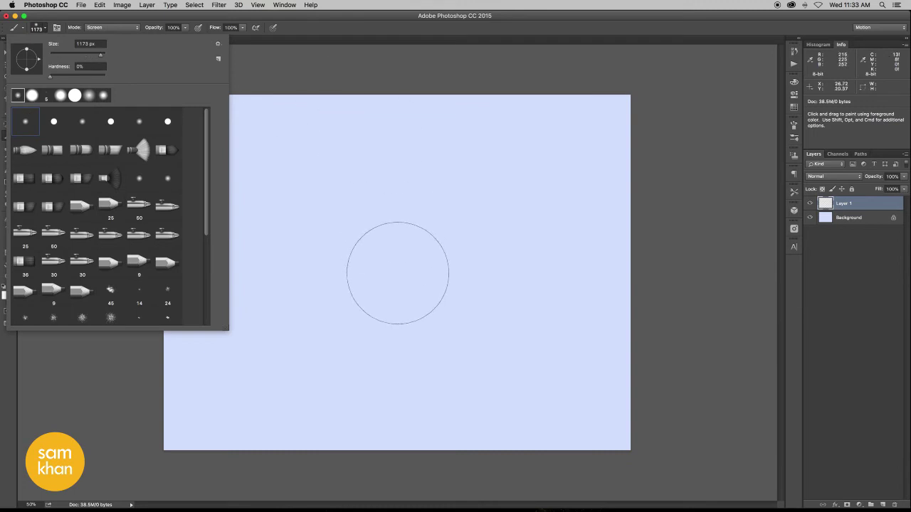
click(397, 273)
Scale the white glow to about 219%, stretch it wider and nudge it left
key(v)
key(ctrl+t)
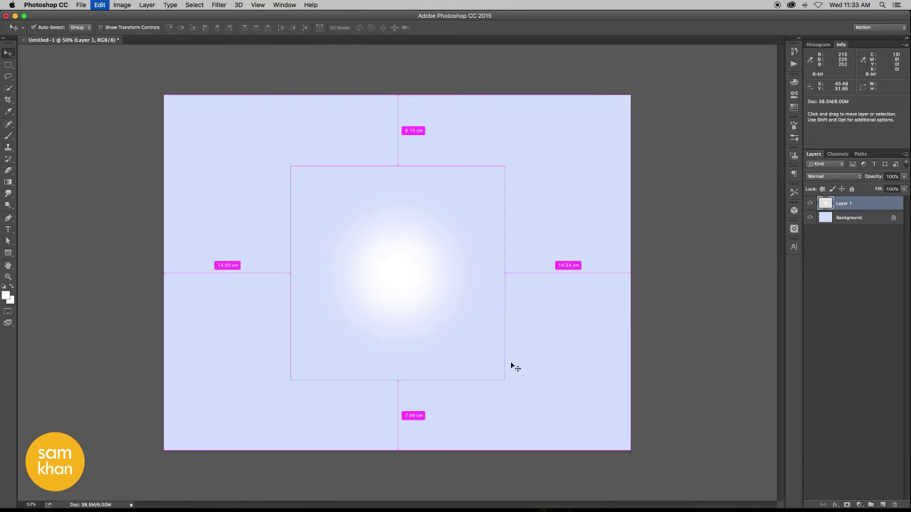
drag(503, 372, 711, 441)
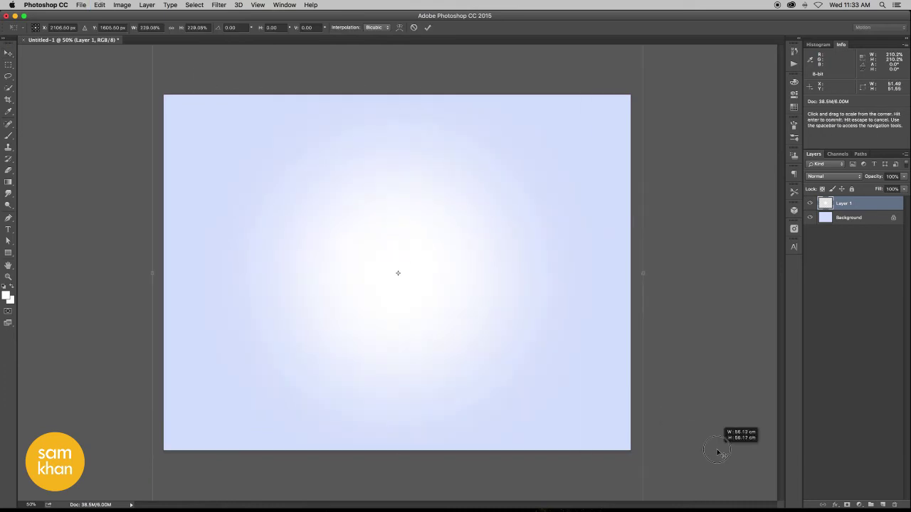
drag(632, 273, 713, 273)
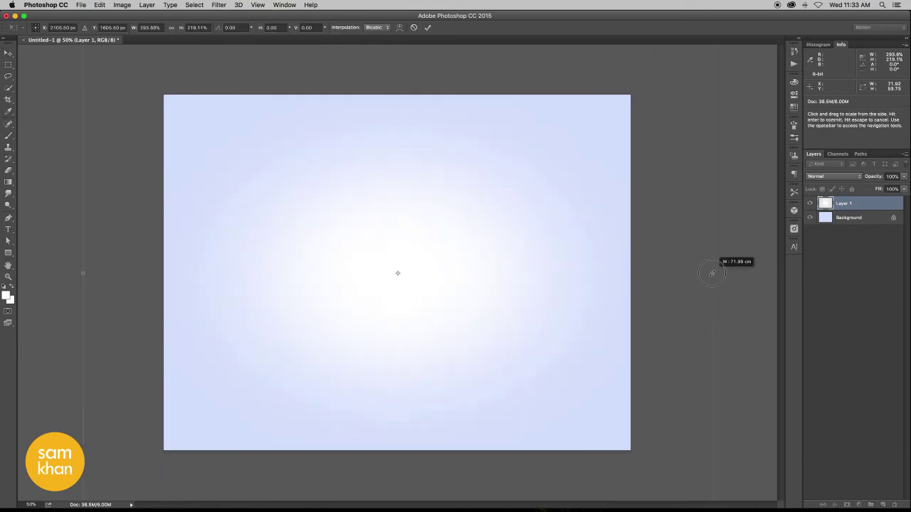
drag(532, 285, 503, 291)
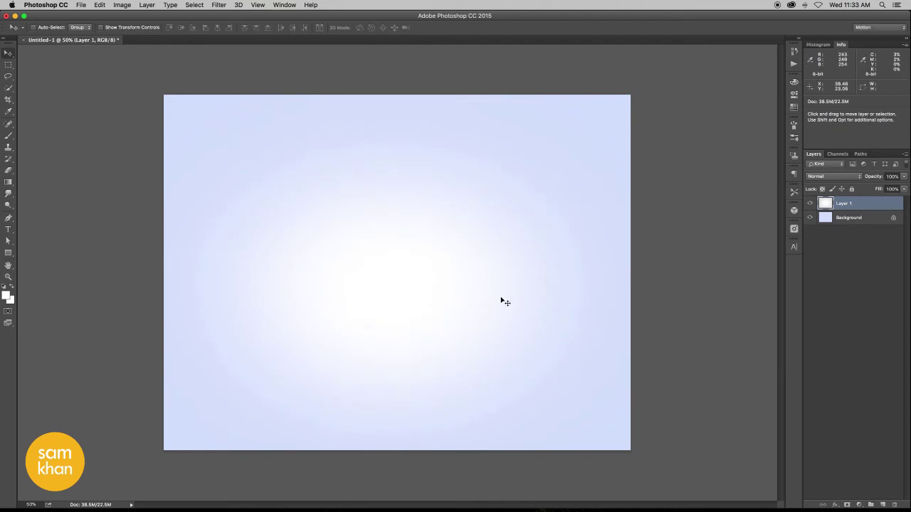
Place Thanos-1.png into the document as an embedded image
click(82, 6)
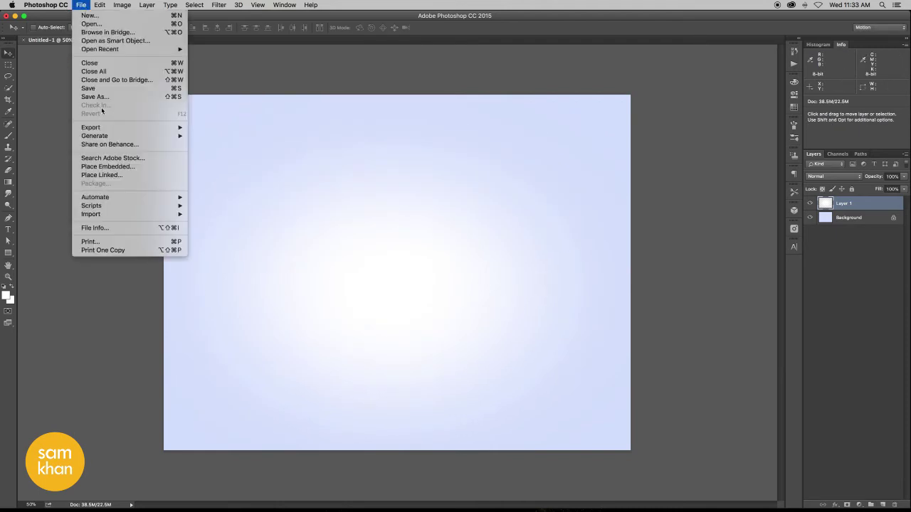
click(145, 168)
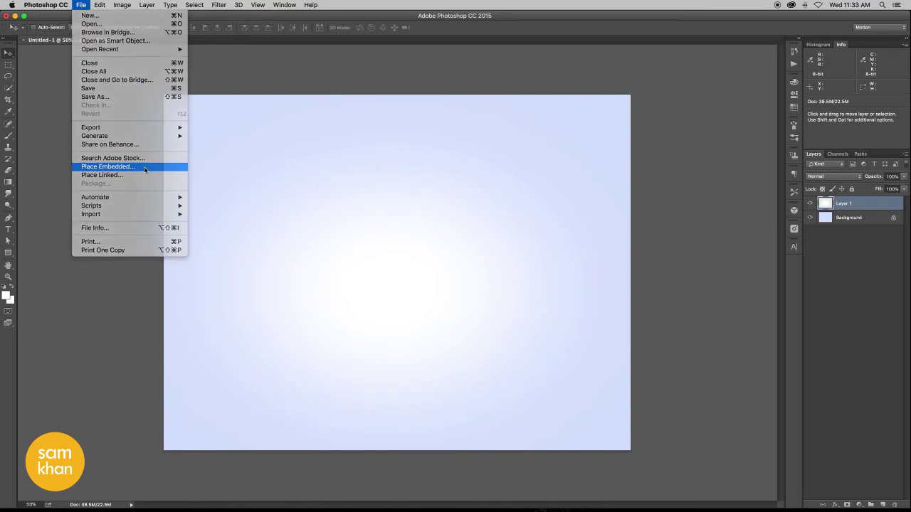
click(343, 101)
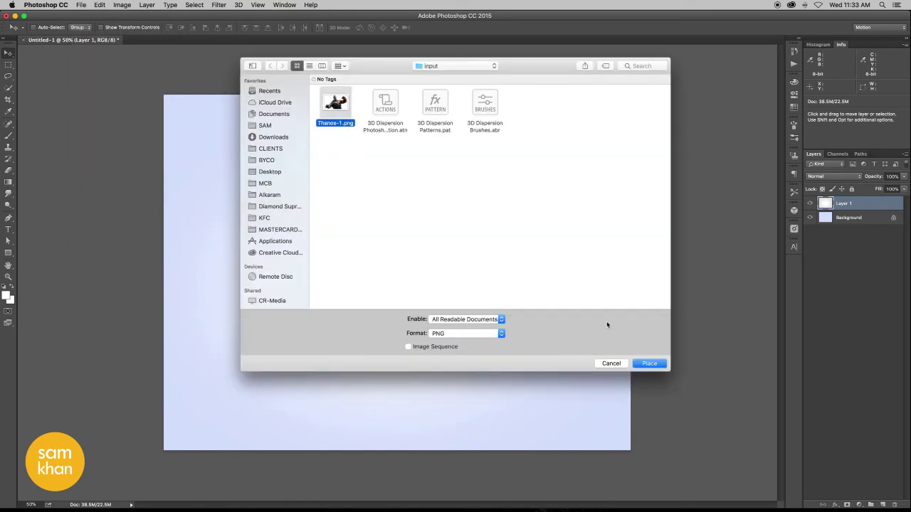
click(643, 365)
Scale Thanos to about 29.8% and move him to the bottom centre
drag(631, 132, 578, 189)
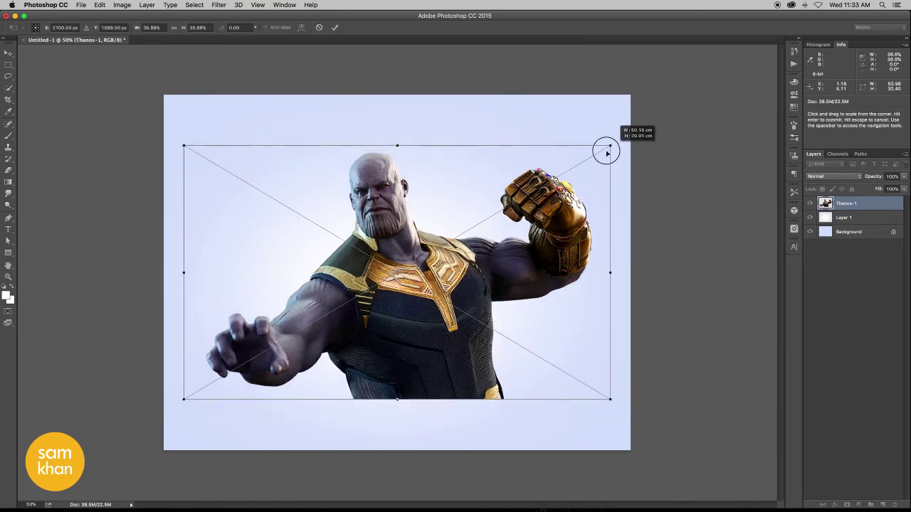
drag(541, 229, 536, 281)
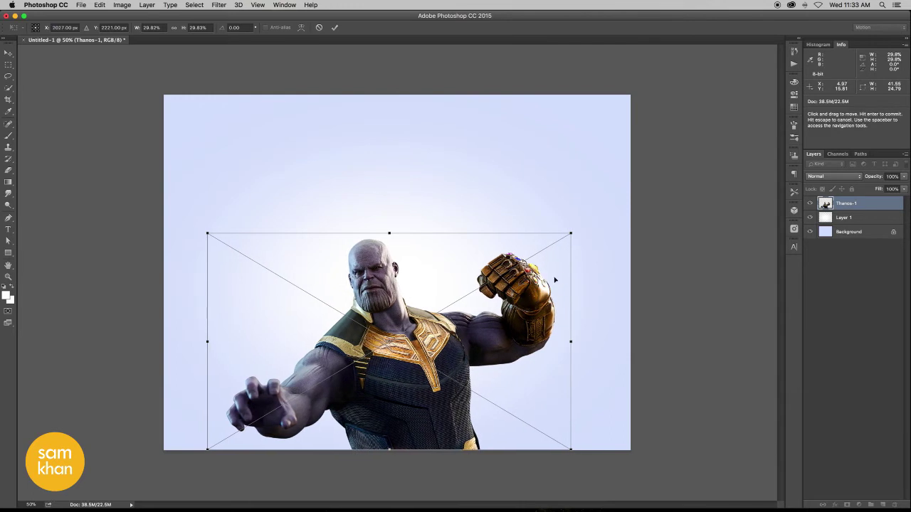
click(335, 27)
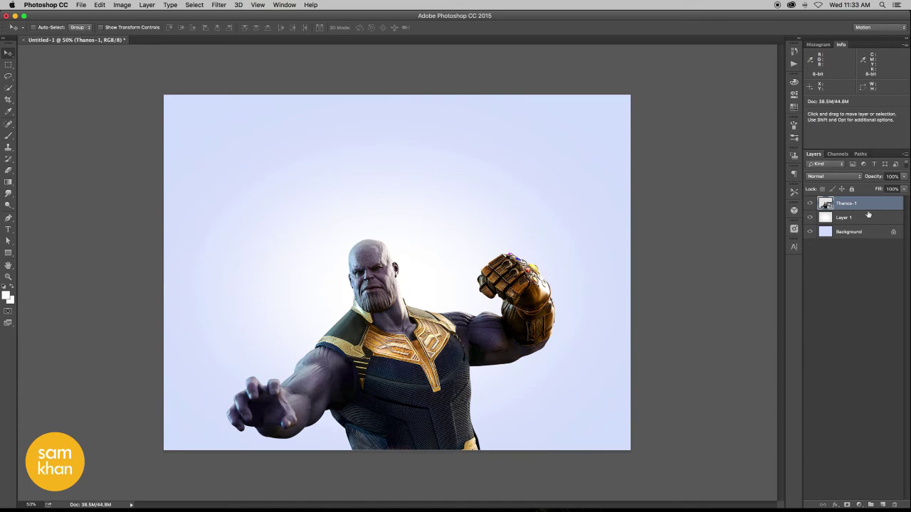
Merge all three layers into one and add a new layer named 'area'
shift+click(858, 233)
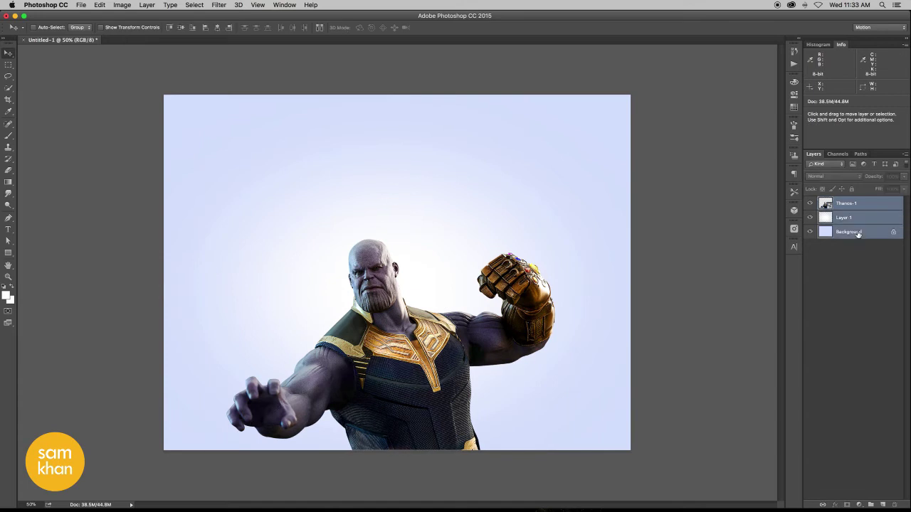
click(905, 155)
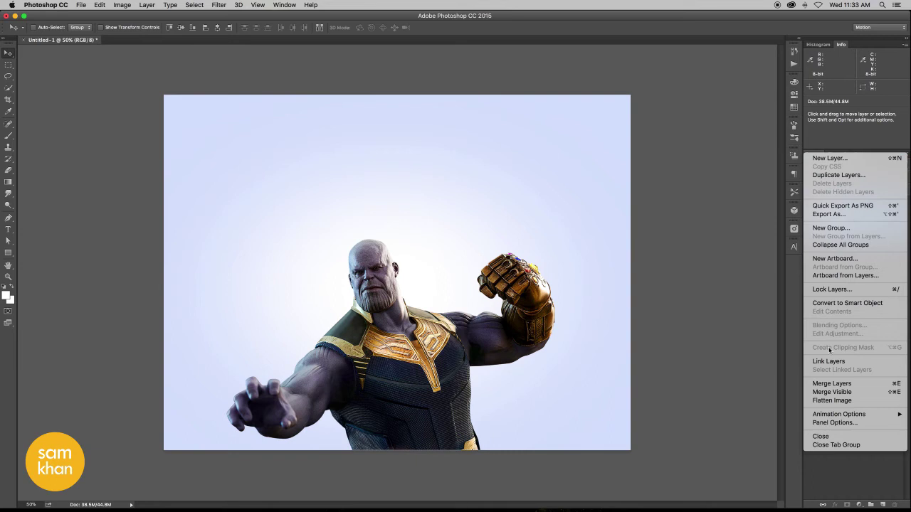
click(866, 385)
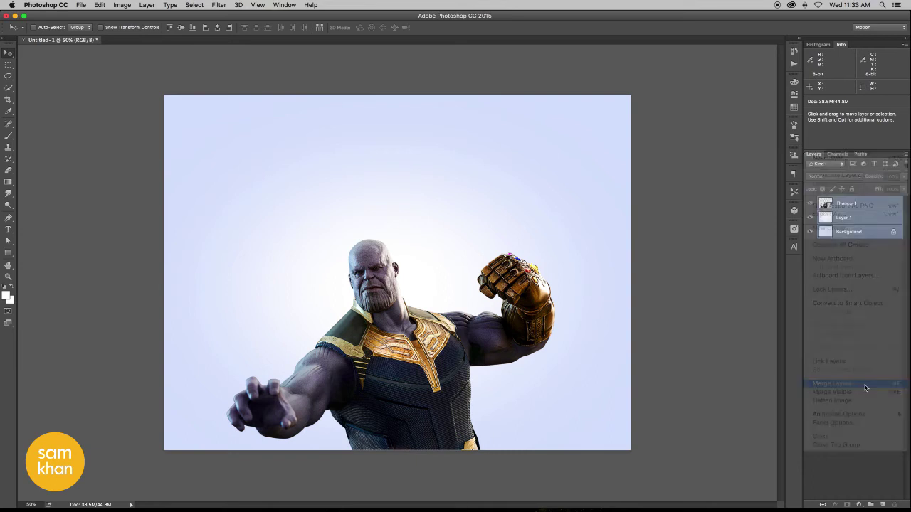
click(883, 505)
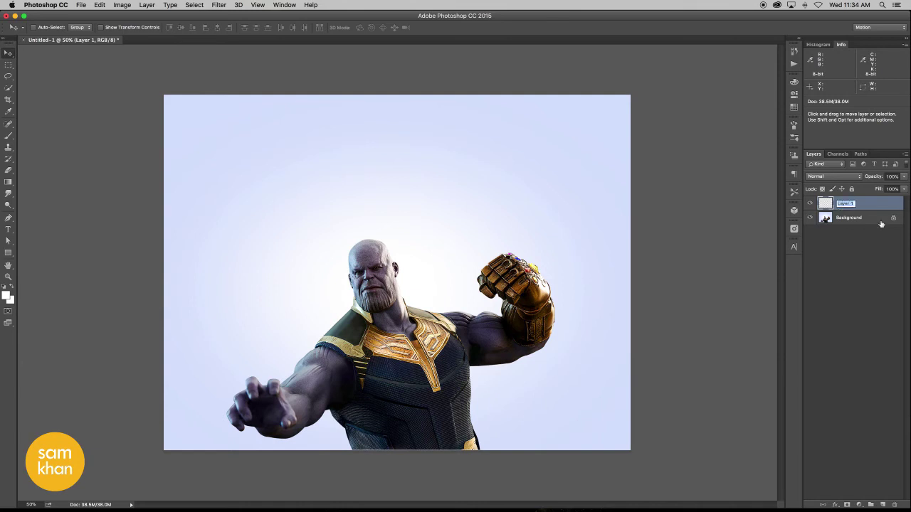
text(t)
key(Return)
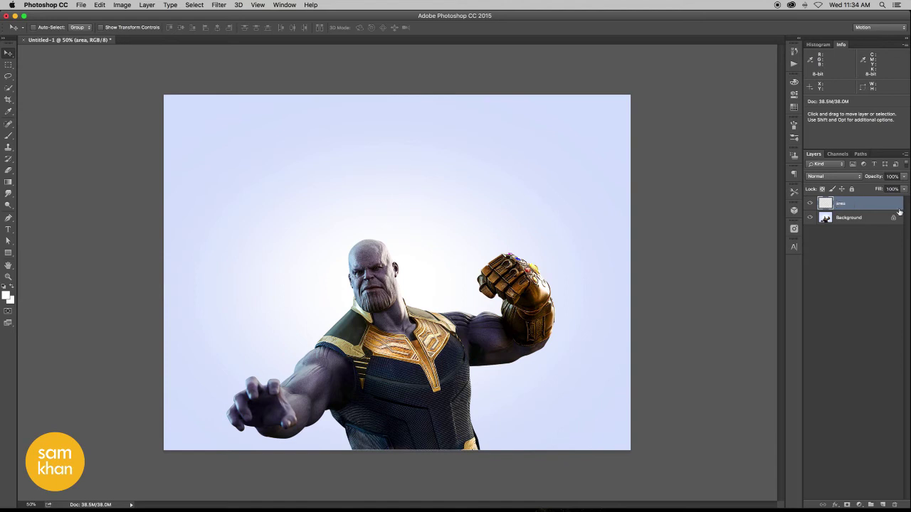
Choose bright green (36ff00) in the foreground Color Picker
click(6, 295)
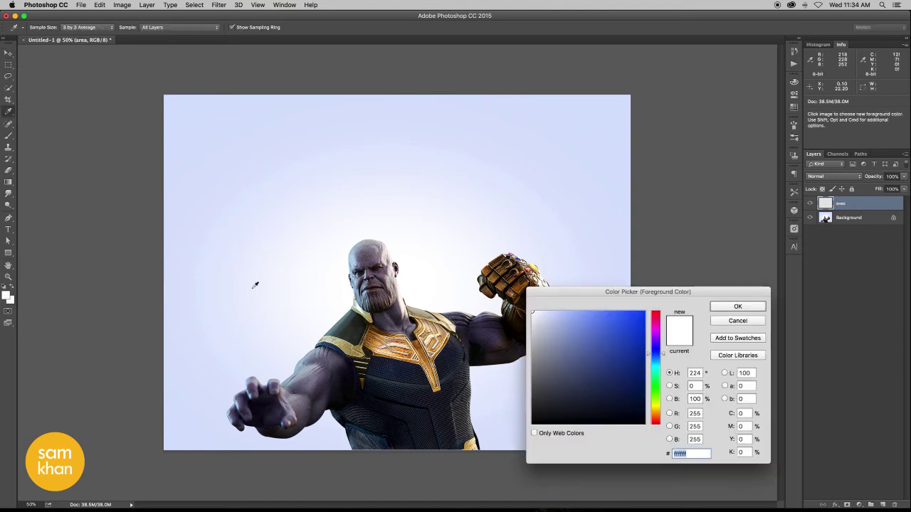
click(645, 313)
drag(656, 318, 656, 312)
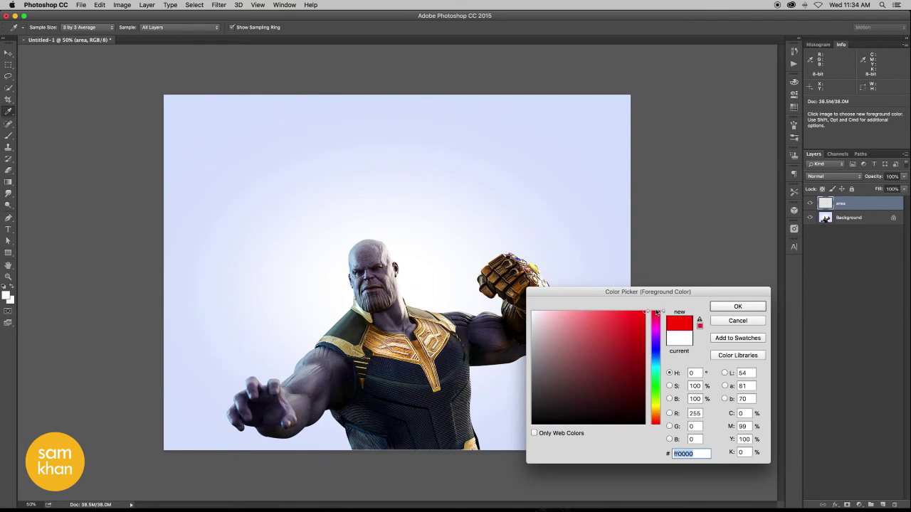
click(655, 389)
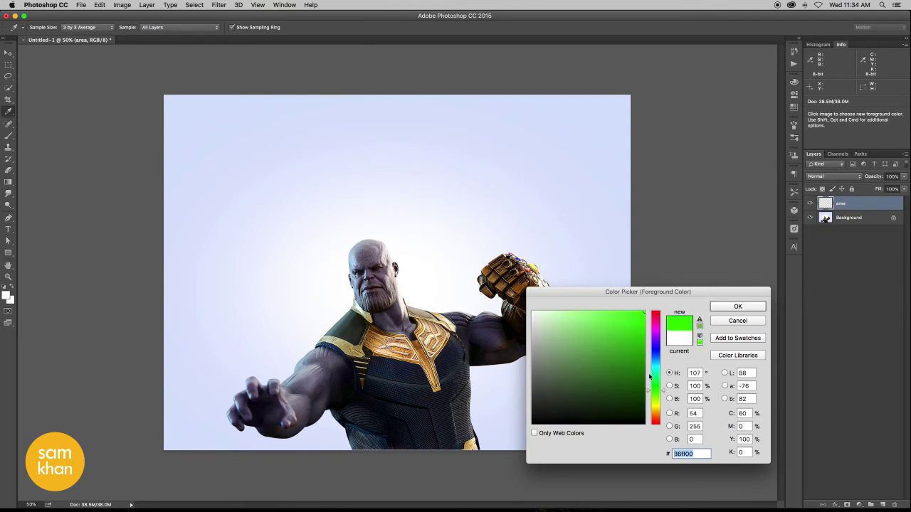
Accept bright green and set the Brush to an 82 px round tip at 71% hardness
click(725, 310)
key(v)
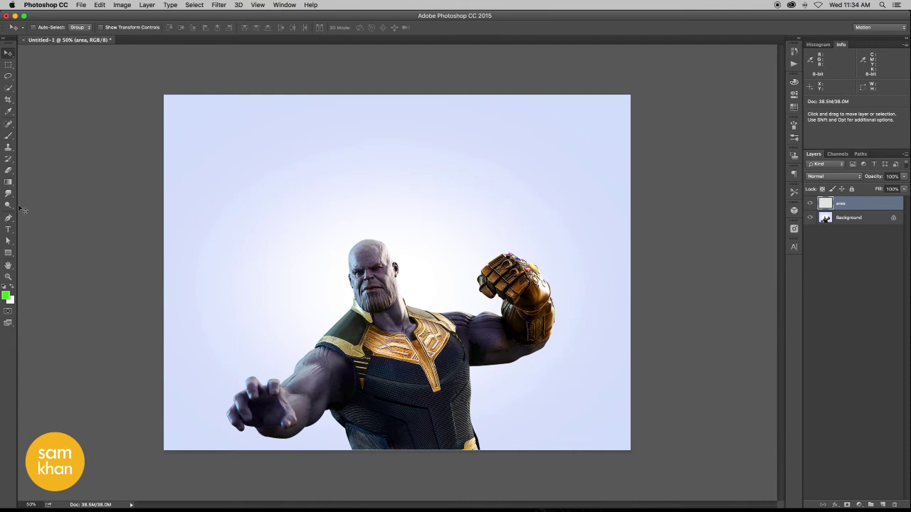
click(7, 135)
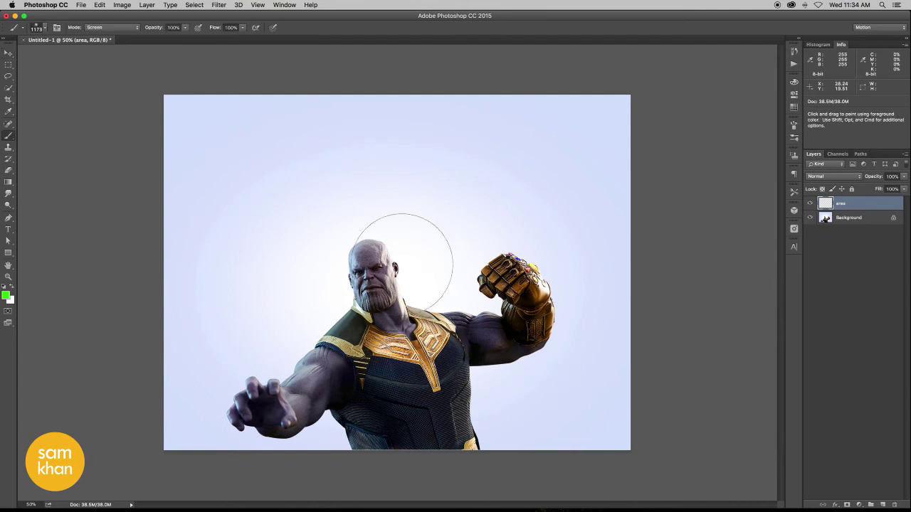
right_click(350, 227)
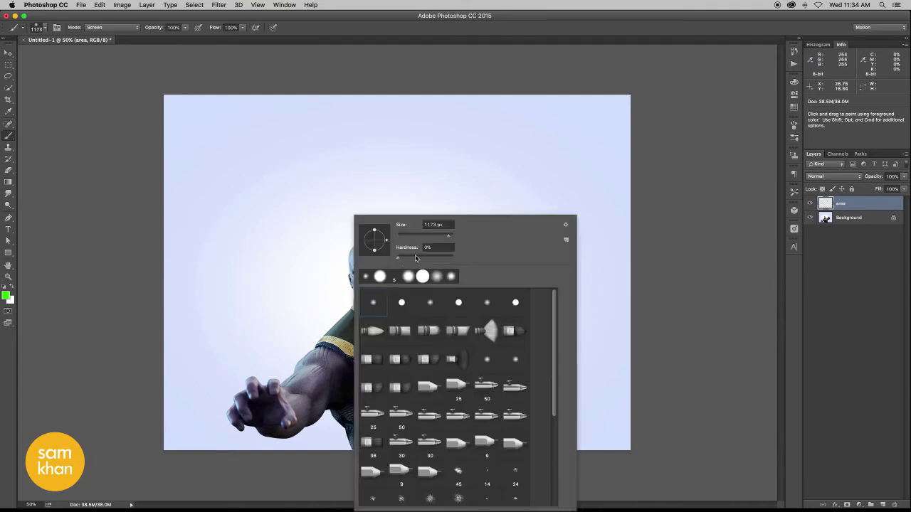
click(380, 277)
drag(421, 238, 411, 238)
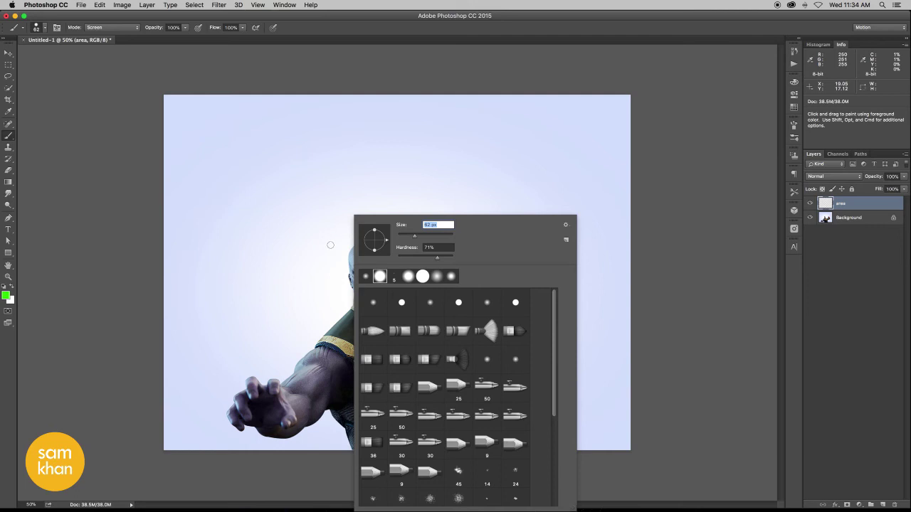
key(Return)
Zoom in and paint green over Thanos's head and gauntleted fist
super+click(411, 268)
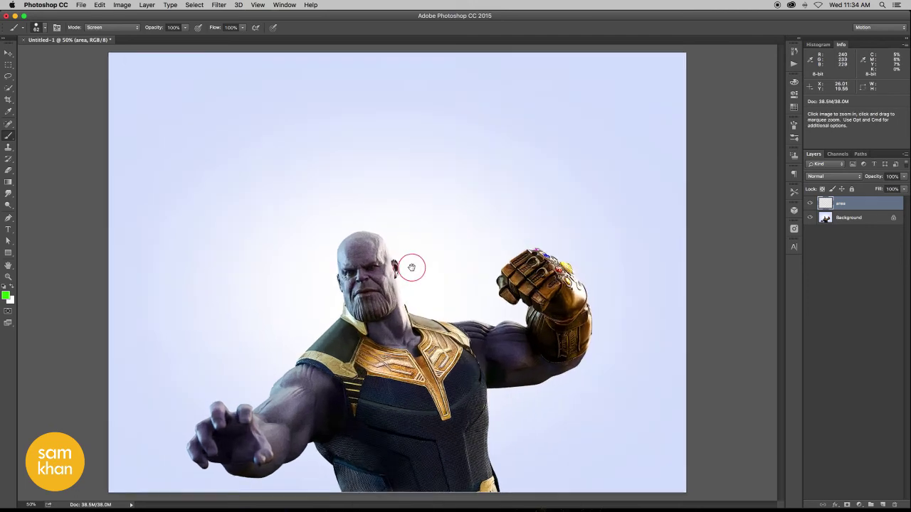
mouse_move(411, 268)
mouse_down()
mouse_move(308, 262)
mouse_move(360, 238)
mouse_move(376, 265)
mouse_up()
mouse_move(318, 246)
mouse_down()
mouse_move(315, 234)
mouse_move(346, 227)
mouse_move(400, 274)
mouse_up()
scroll(427, 285, right, 5)
scroll(427, 285, down, 2)
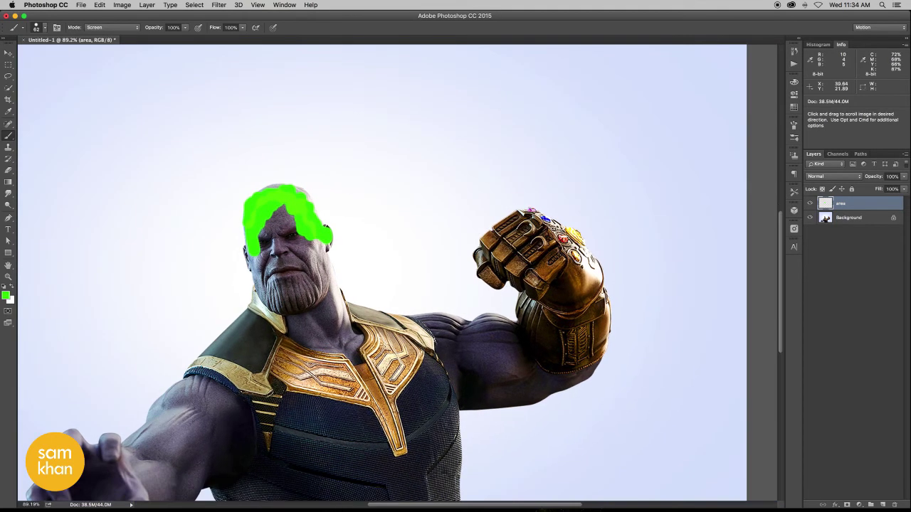
click(494, 282)
mouse_move(488, 280)
mouse_down()
mouse_move(485, 260)
mouse_move(526, 221)
mouse_move(573, 244)
mouse_move(601, 271)
mouse_move(602, 288)
mouse_up()
mouse_move(601, 322)
mouse_down()
mouse_move(600, 360)
mouse_move(575, 377)
mouse_up()
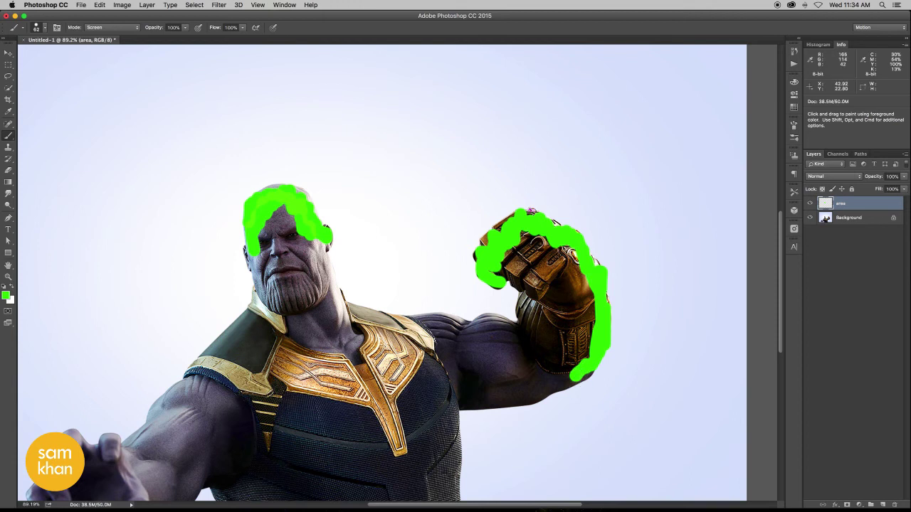
mouse_move(578, 277)
mouse_down()
mouse_move(569, 249)
mouse_move(523, 229)
mouse_move(491, 277)
mouse_move(514, 271)
mouse_move(533, 244)
mouse_move(745, 170)
mouse_up()
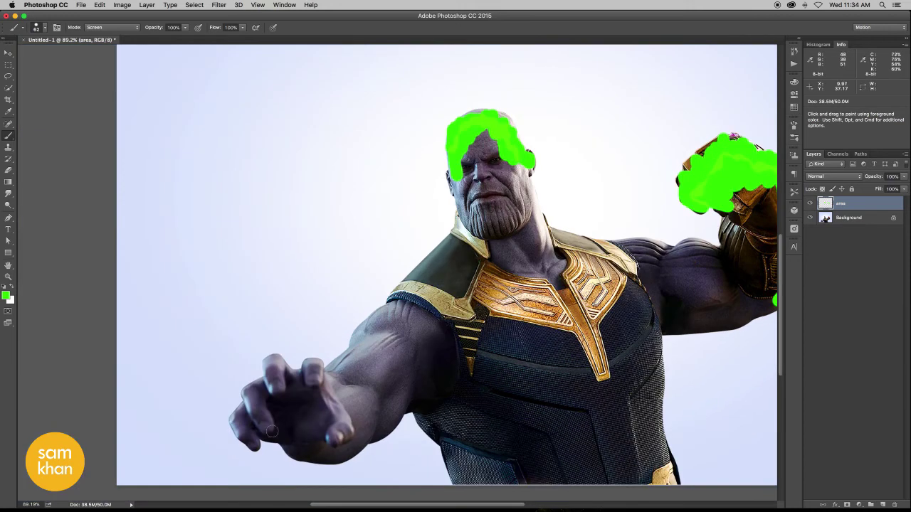
Paint green over the outstretched hand, fingers and forearm
mouse_move(254, 445)
mouse_down()
mouse_move(230, 417)
mouse_move(245, 387)
mouse_move(264, 395)
mouse_move(268, 364)
mouse_move(288, 384)
mouse_move(297, 367)
mouse_move(307, 384)
mouse_move(317, 366)
mouse_move(316, 394)
mouse_move(269, 392)
mouse_move(245, 421)
mouse_move(253, 427)
mouse_up()
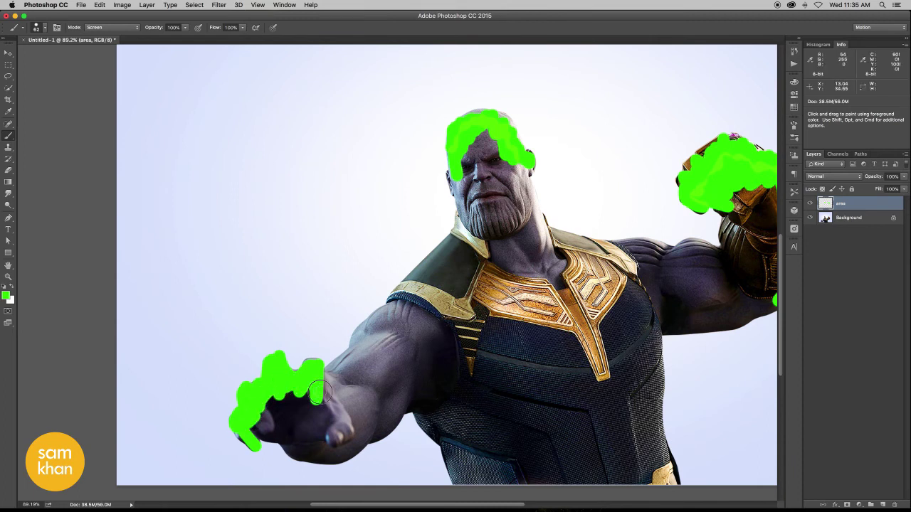
drag(321, 395, 403, 295)
scroll(420, 349, right, 1)
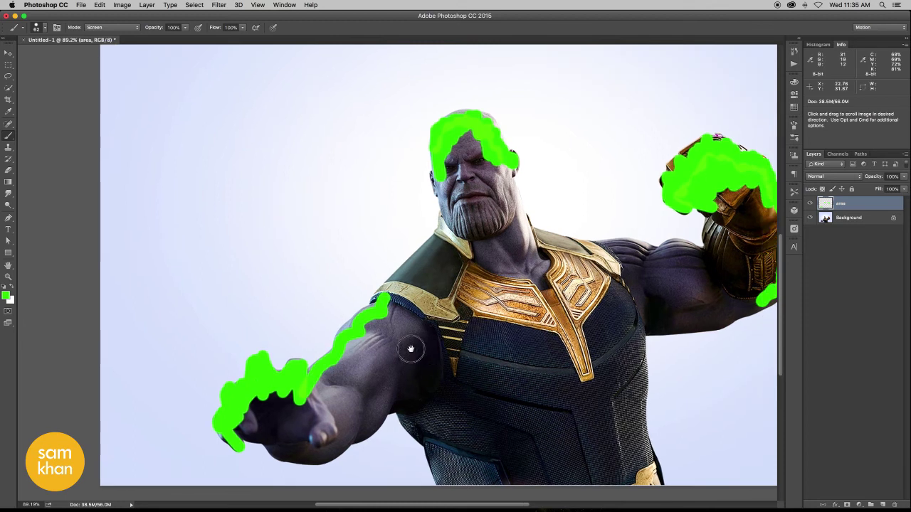
scroll(407, 350, right, 4)
click(12, 56)
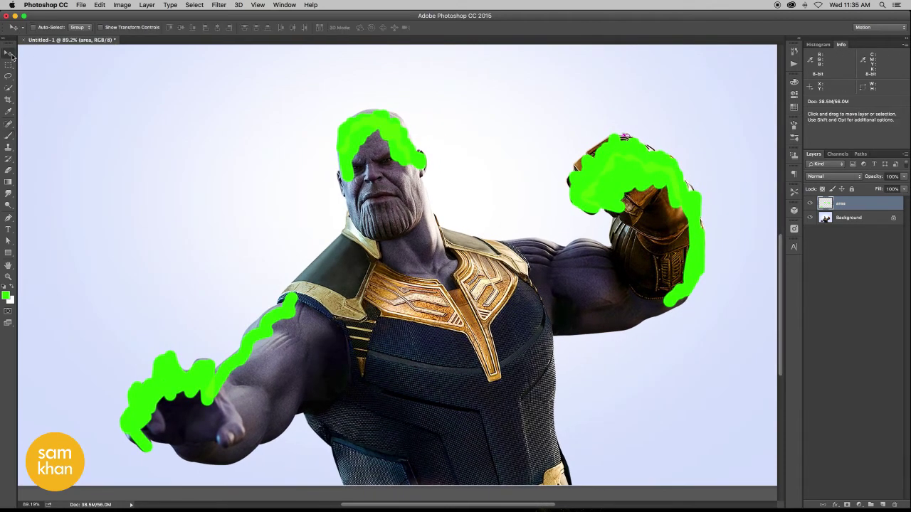
scroll(309, 211, down, 2)
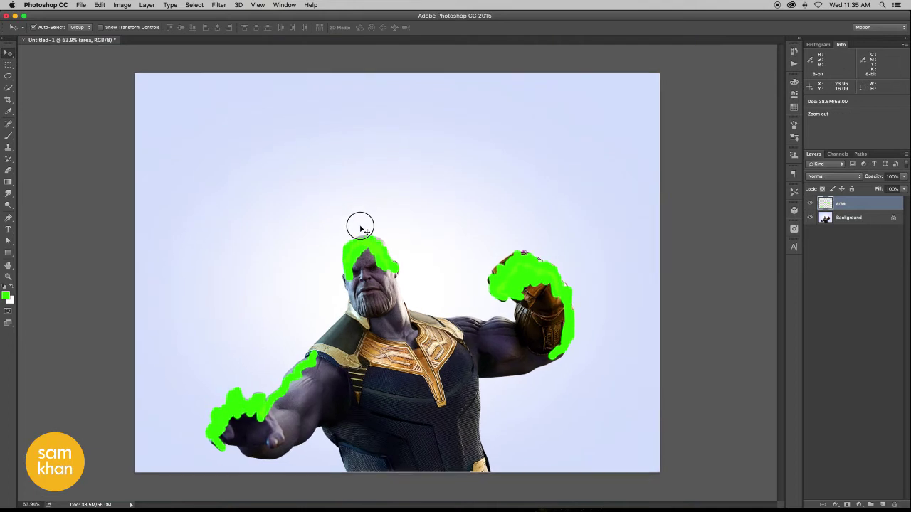
scroll(358, 228, down, 2)
scroll(358, 227, down, 1)
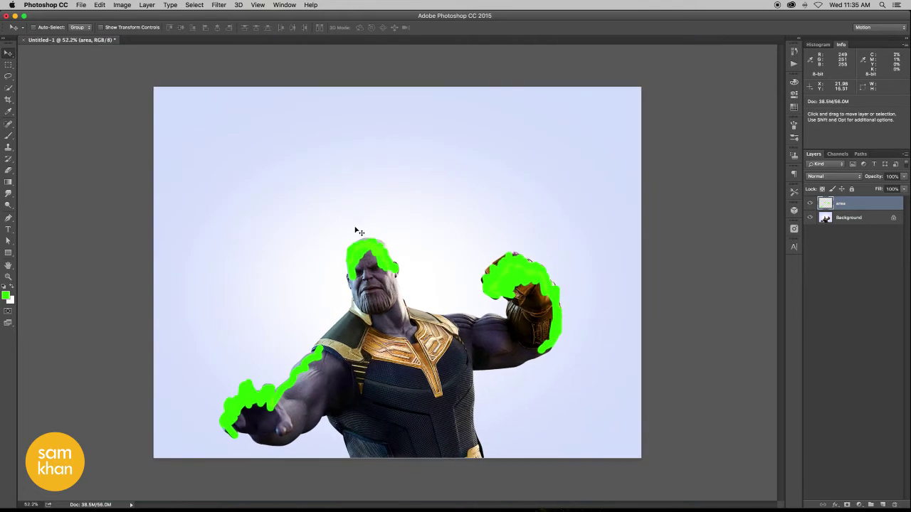
Load 3D Dispersion Brushes.abr through the Preset Manager
click(100, 5)
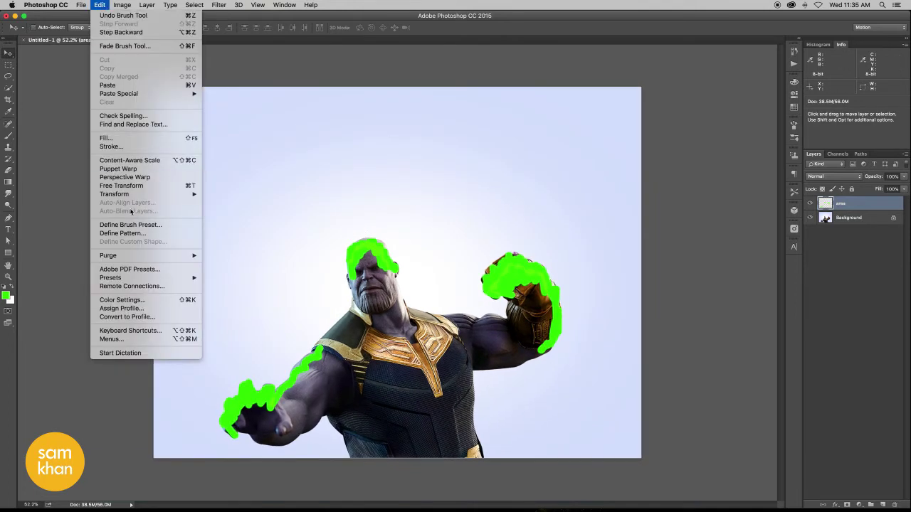
mouse_move(121, 278)
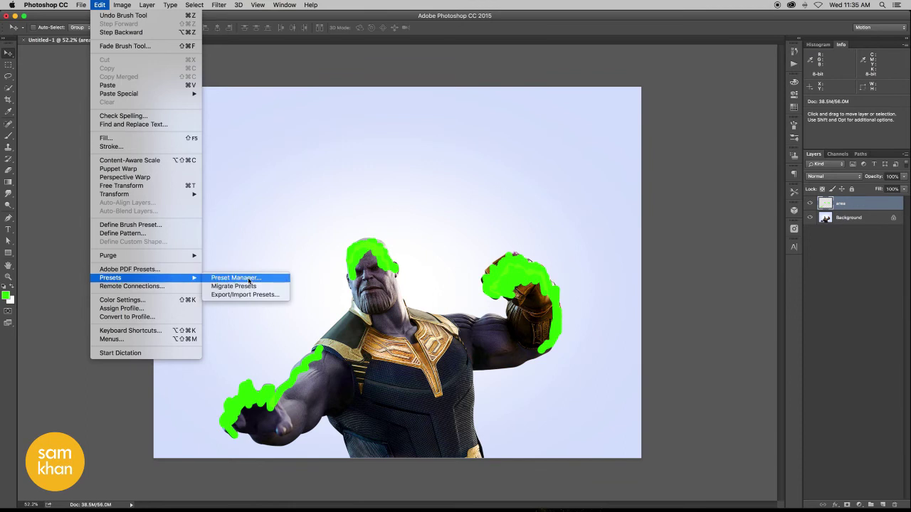
click(272, 280)
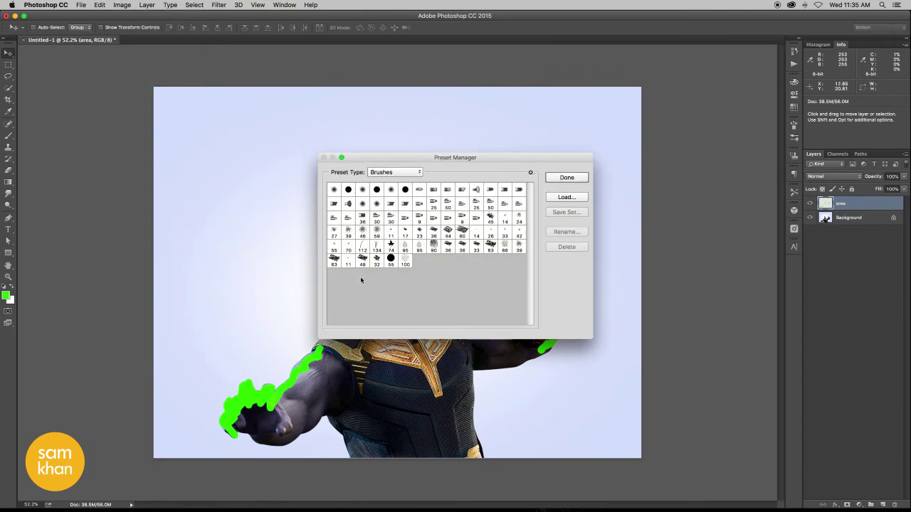
click(562, 195)
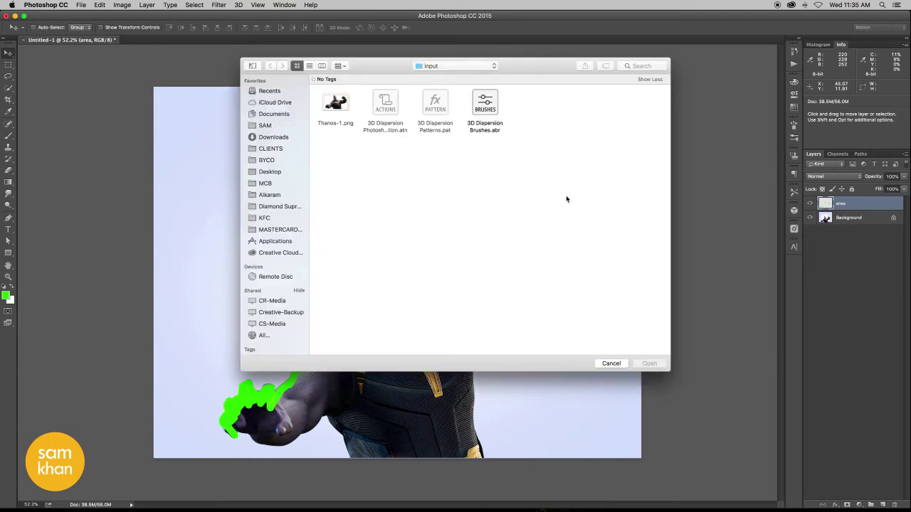
click(484, 108)
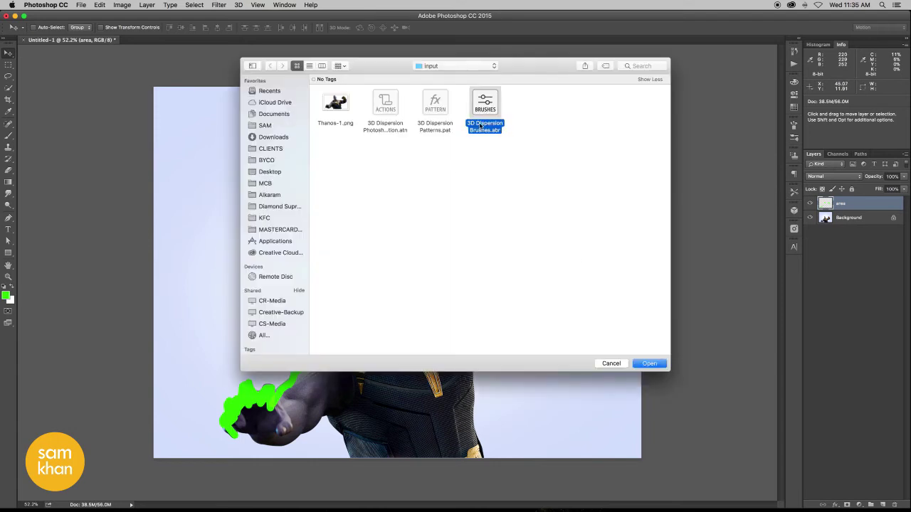
click(649, 364)
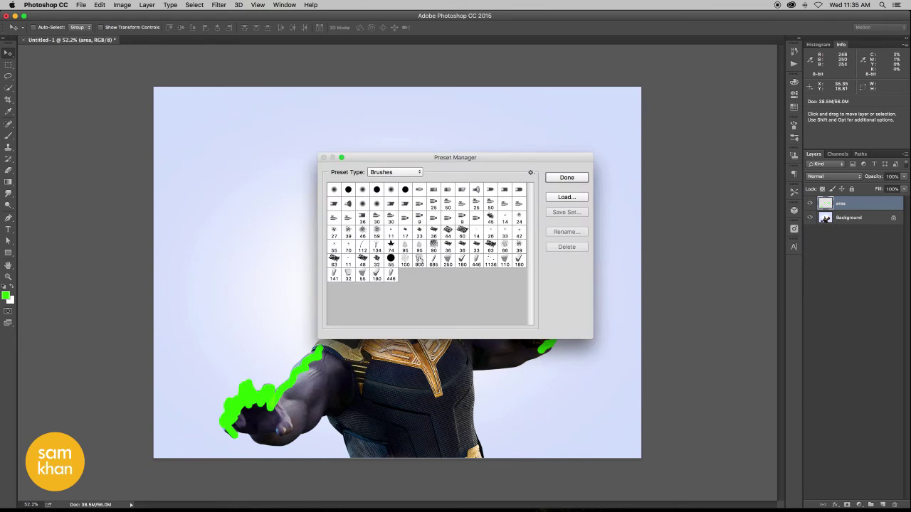
Load 3D Dispersion Patterns.pat as pattern presets and close the Preset Manager
click(391, 172)
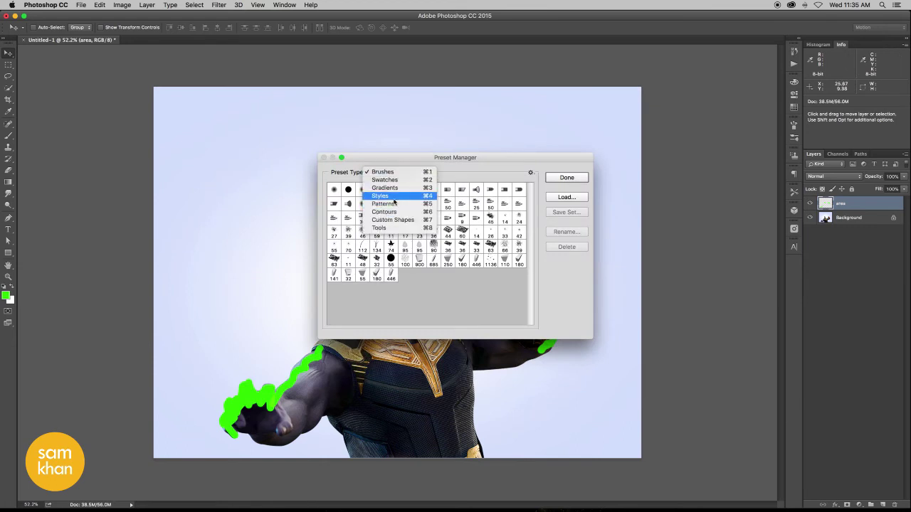
click(405, 205)
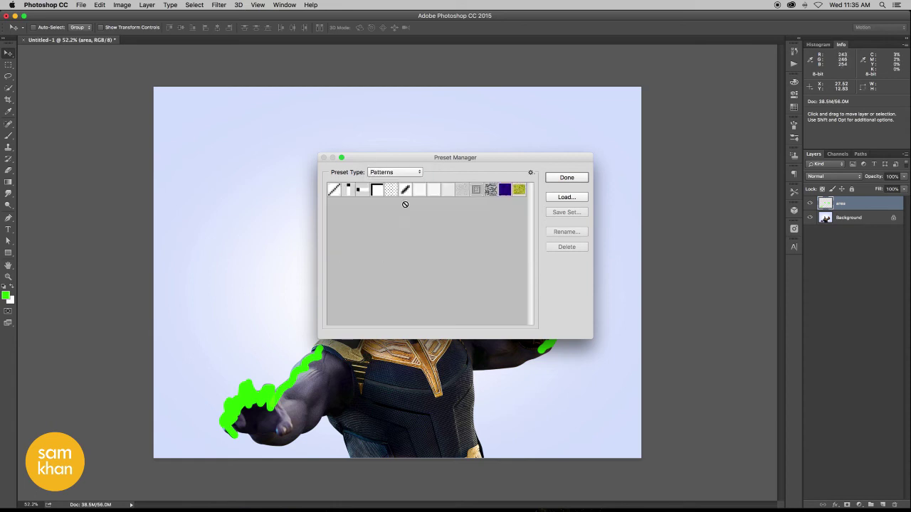
click(570, 197)
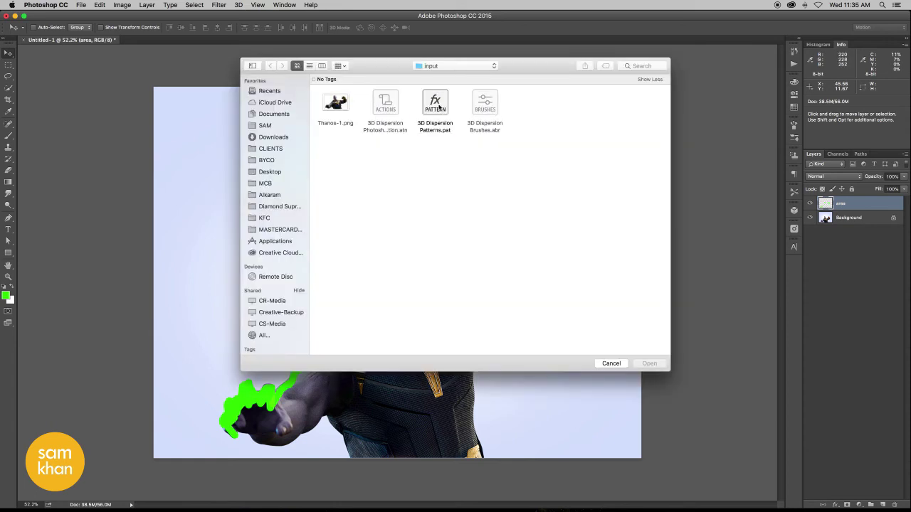
click(438, 106)
click(651, 364)
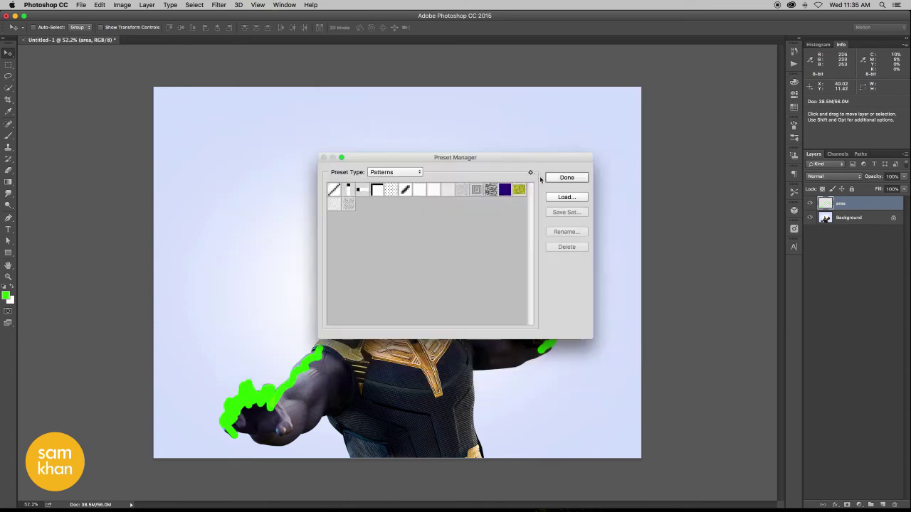
click(563, 178)
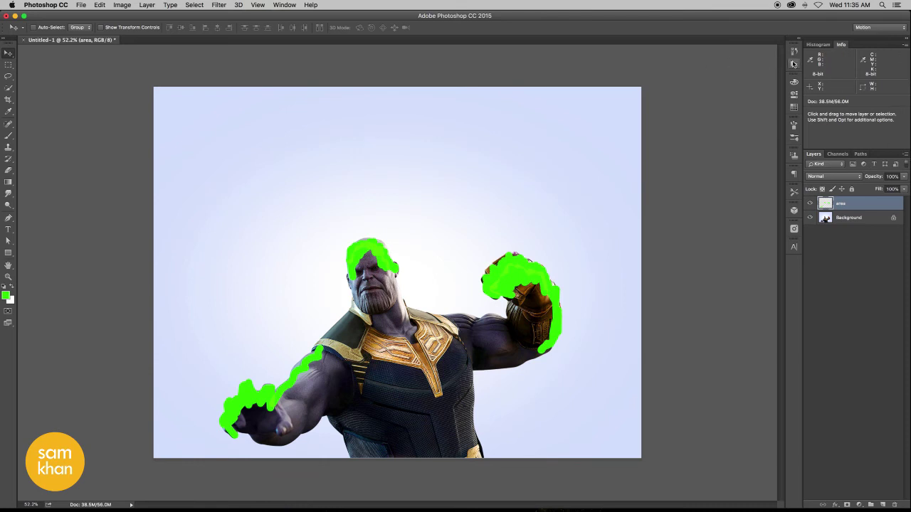
Turn off 'Add copy to Copied Layers and Groups' in Layers Panel Options
click(904, 153)
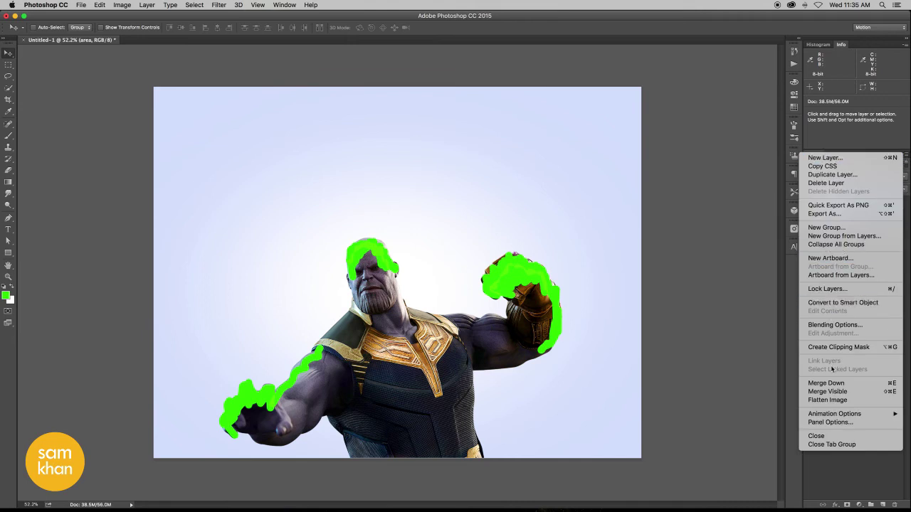
click(845, 423)
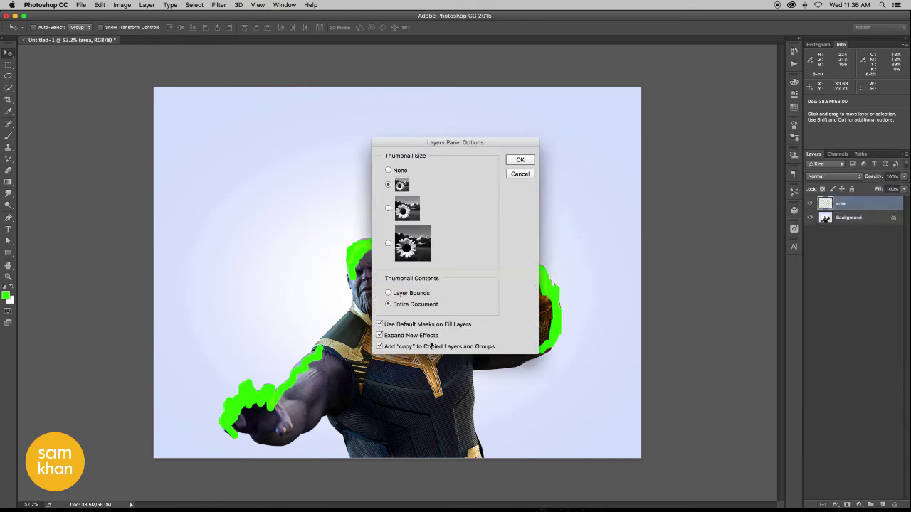
click(379, 347)
click(521, 161)
click(123, 5)
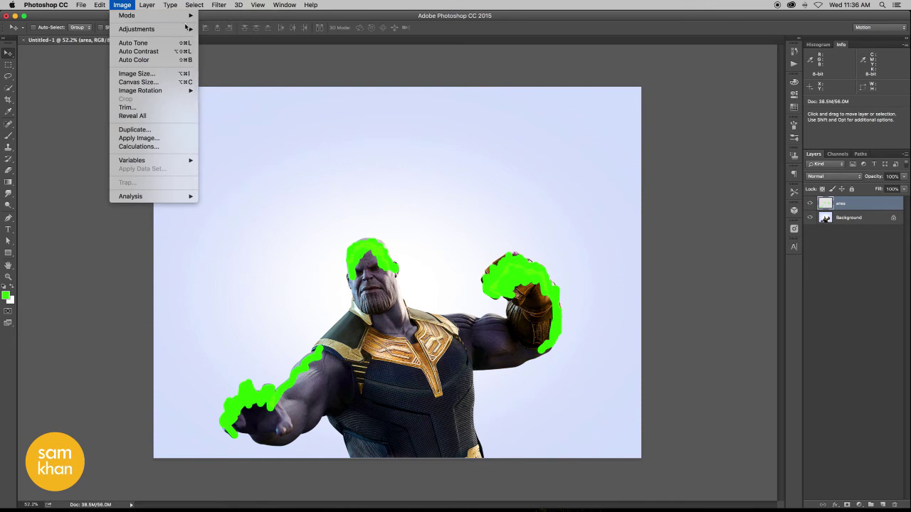
mouse_move(153, 15)
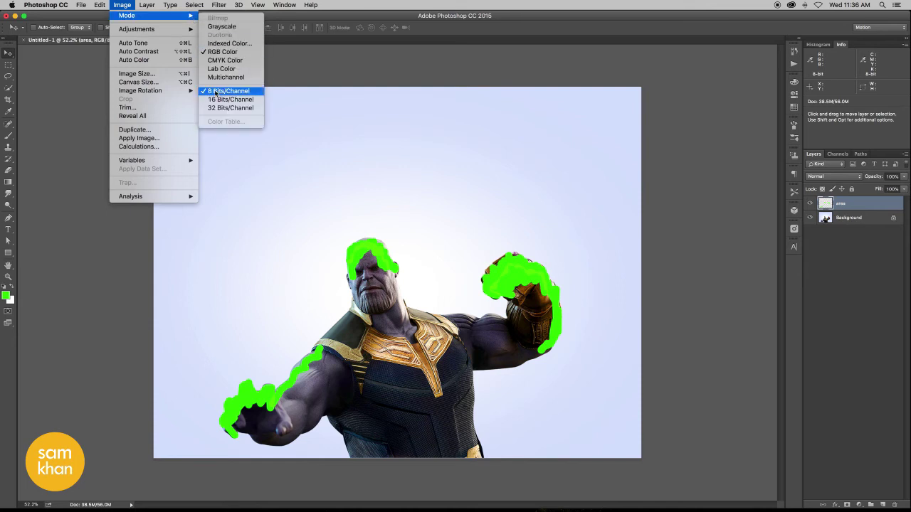
click(214, 99)
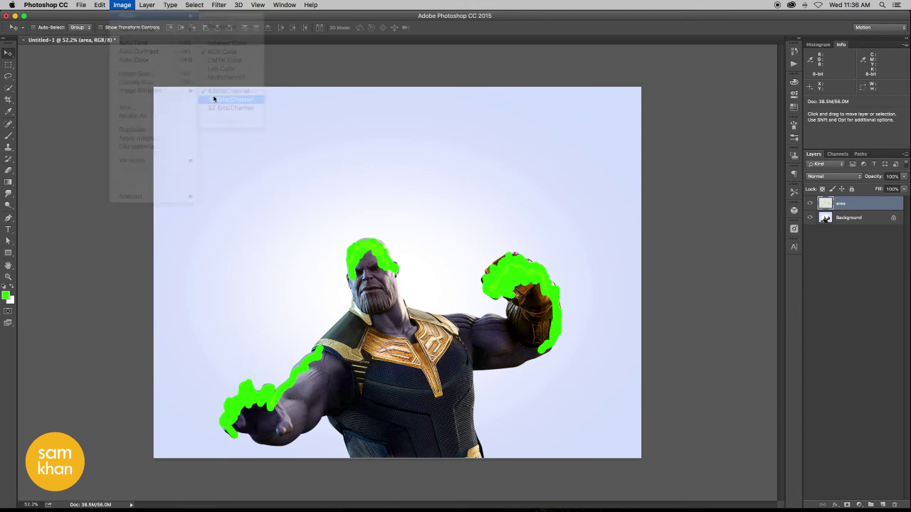
click(123, 6)
mouse_move(136, 15)
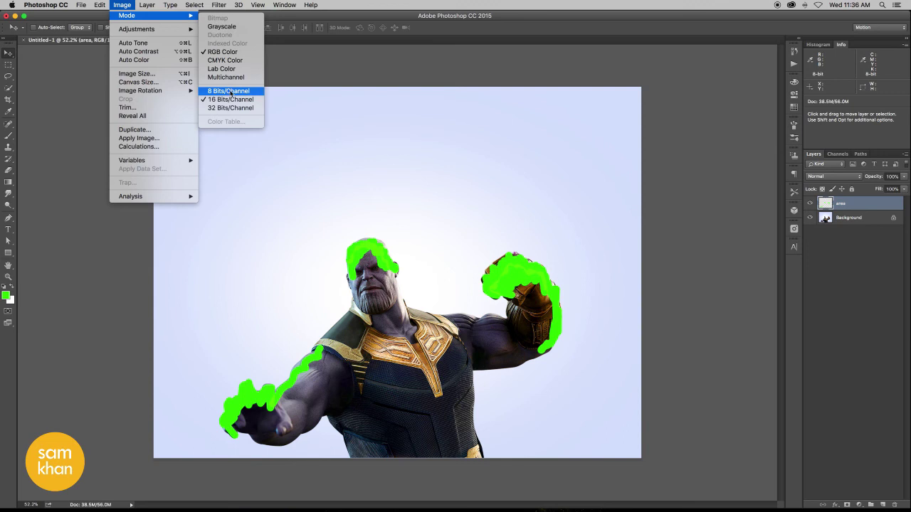
click(229, 93)
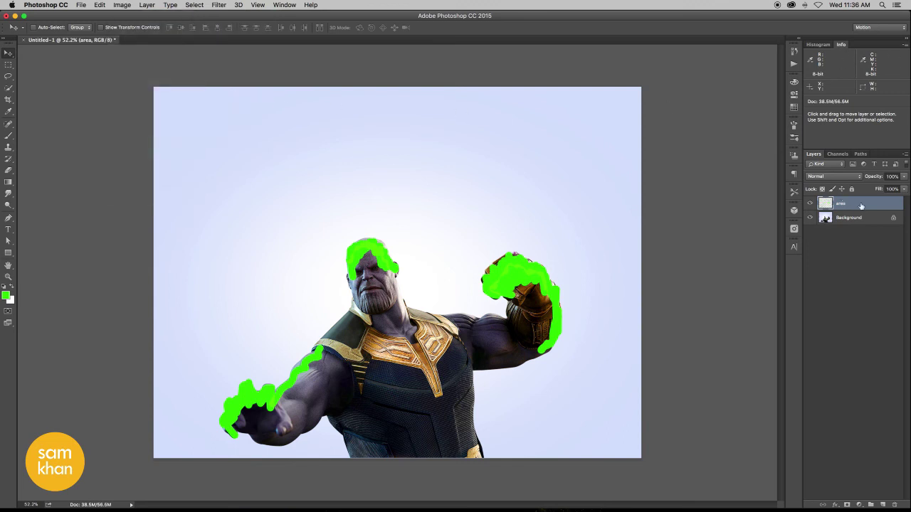
Show the Actions panel and its flyout menu listing the Default Actions and Tiff sets
click(794, 65)
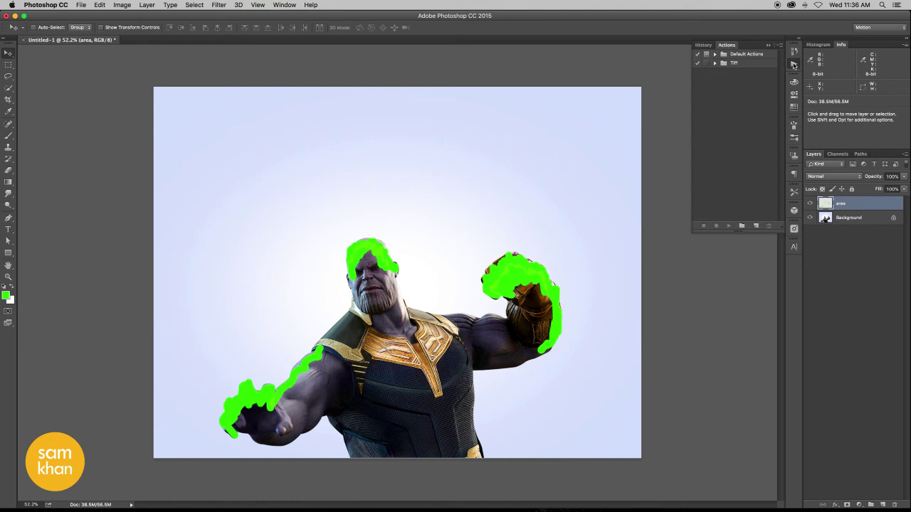
click(286, 5)
click(288, 69)
click(285, 5)
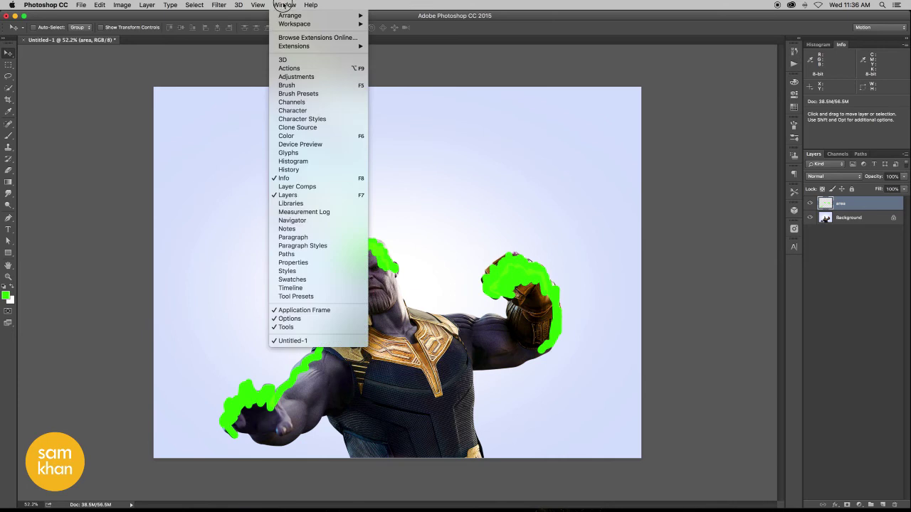
click(300, 69)
click(779, 46)
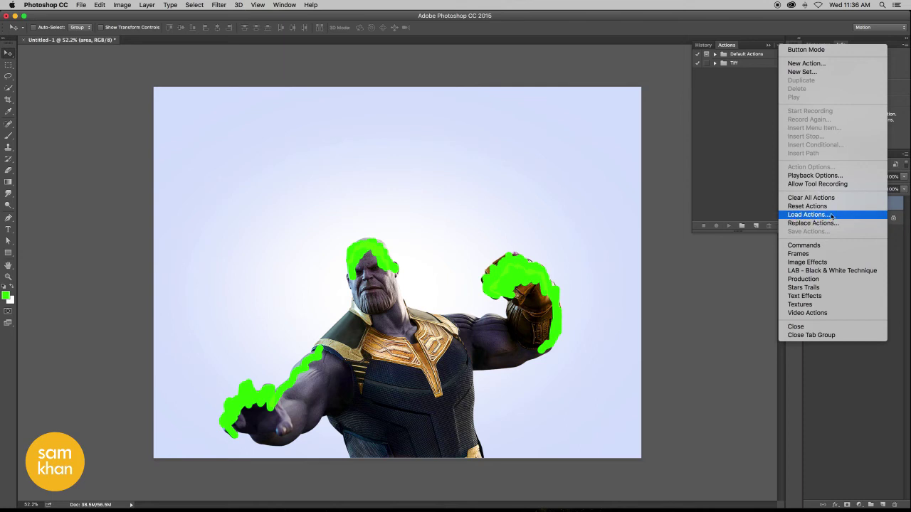
Load the 3D Dispersion actions file and select its Up action
click(842, 215)
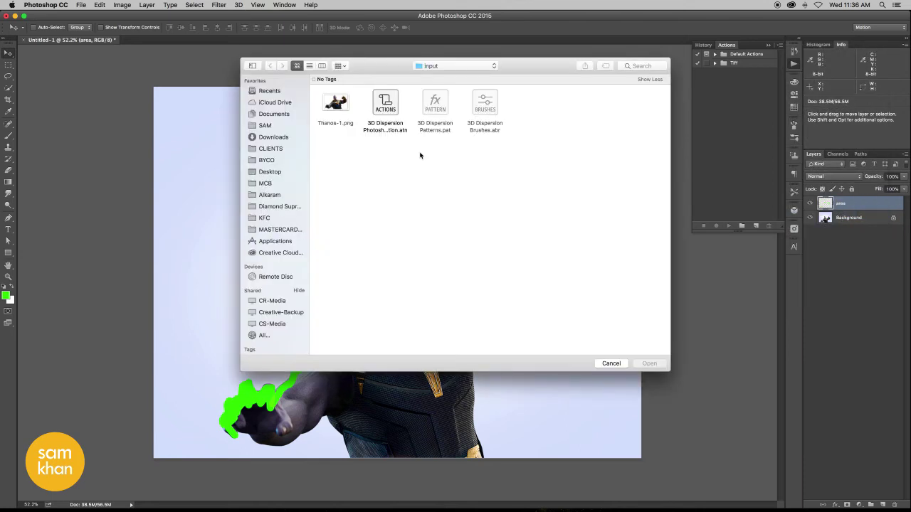
click(388, 110)
click(651, 363)
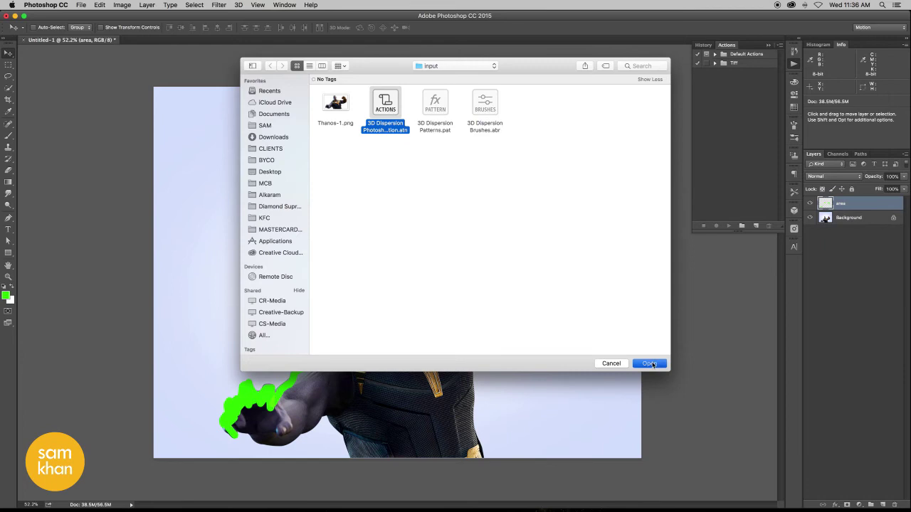
click(740, 81)
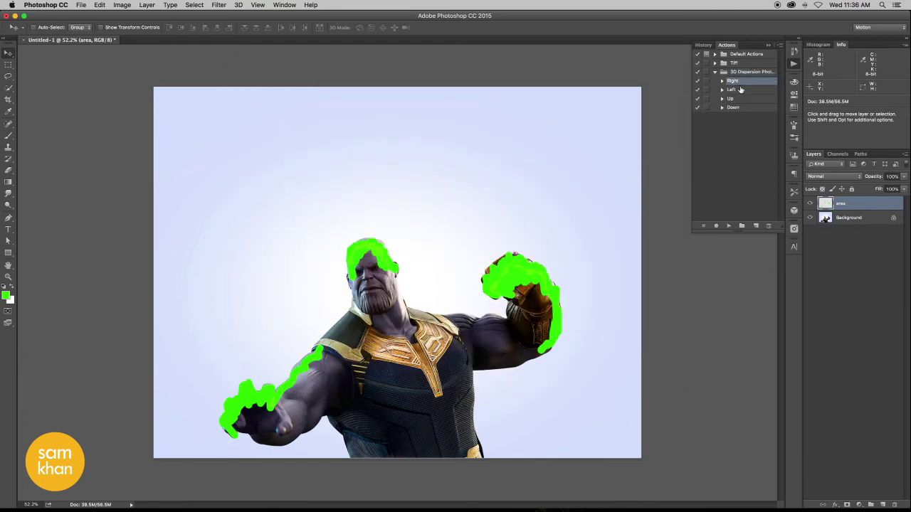
click(739, 99)
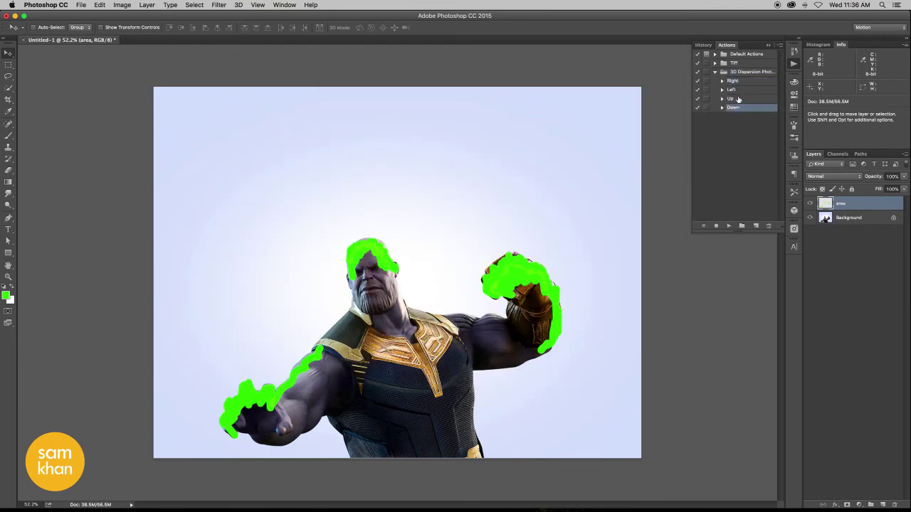
click(738, 100)
Review the Up action's steps, then make the Background layer active
click(722, 99)
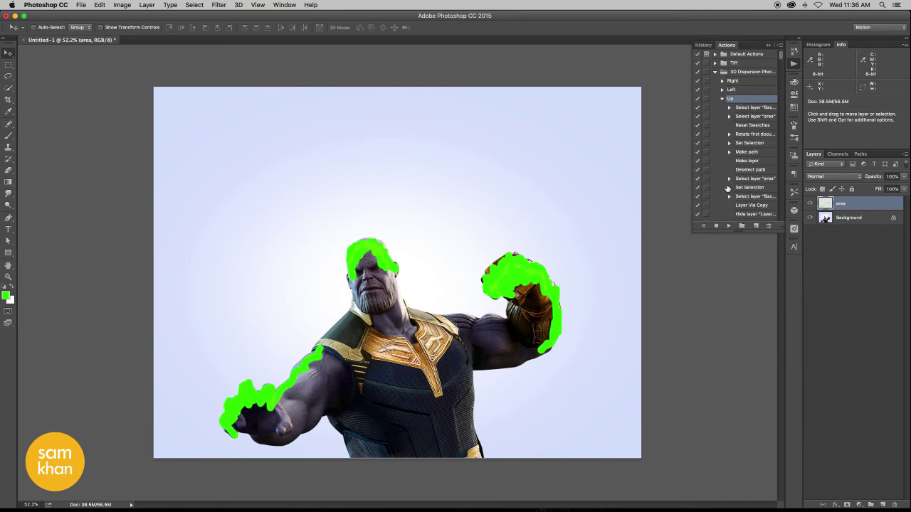
scroll(733, 121, down, 3)
scroll(736, 133, down, 3)
scroll(736, 134, up, 2)
scroll(736, 135, up, 1)
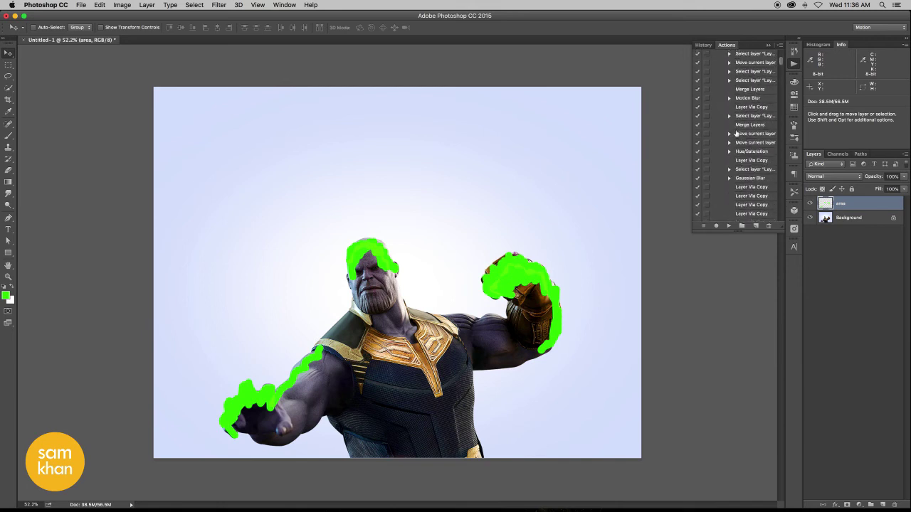
scroll(737, 136, up, 1)
scroll(737, 137, up, 1)
scroll(737, 137, up, 5)
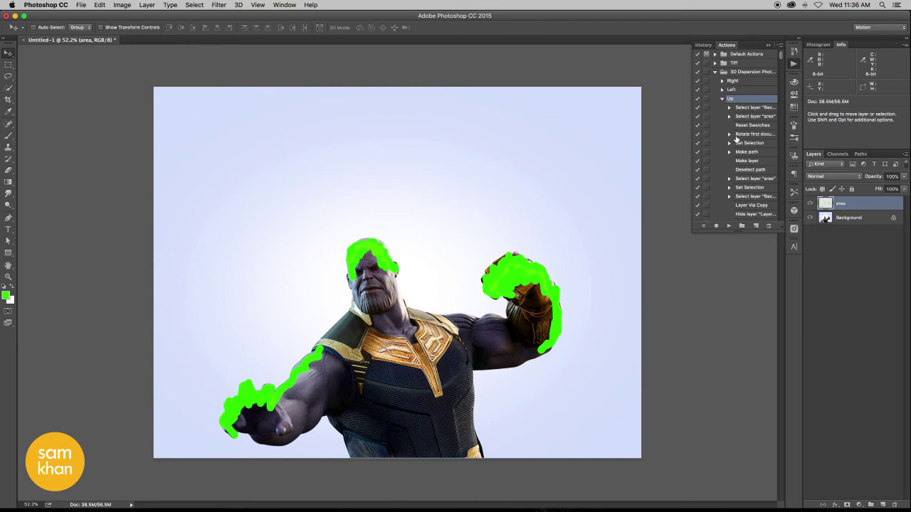
click(722, 99)
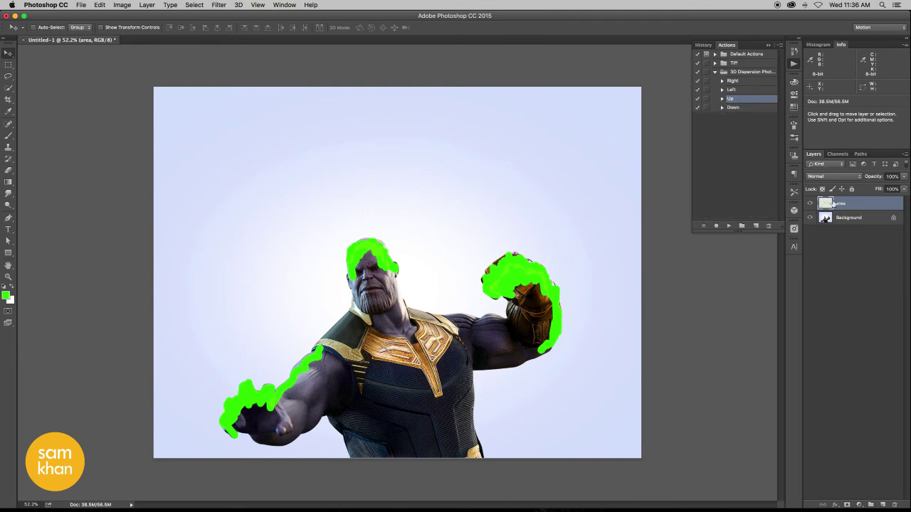
click(851, 219)
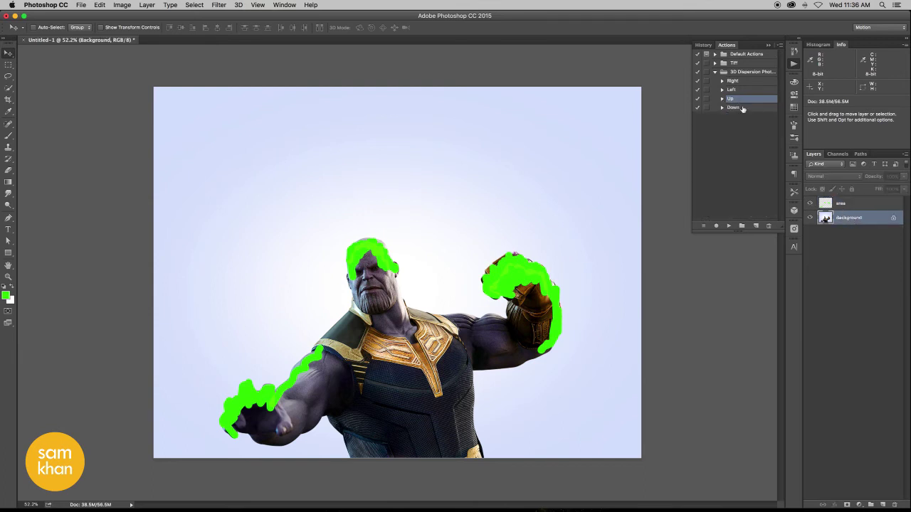
Run the Up dispersion action through its prompt, then step down through the layers
click(729, 226)
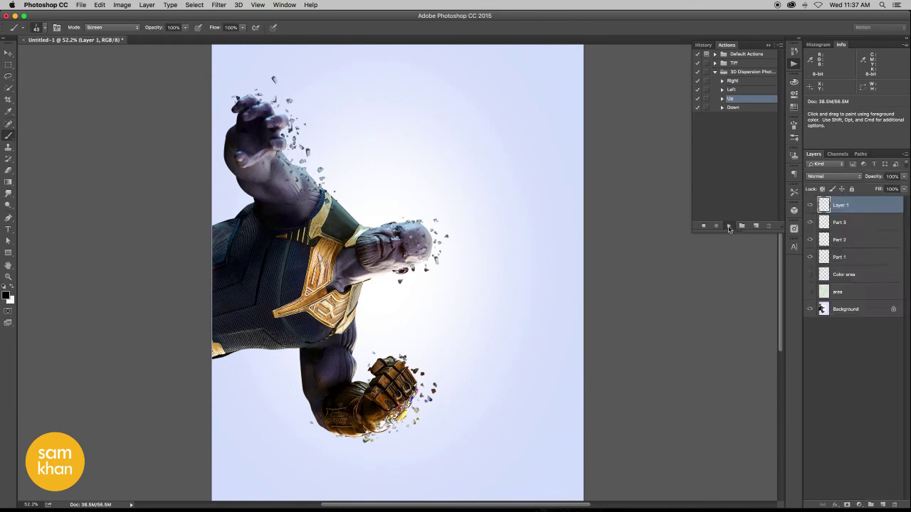
click(728, 225)
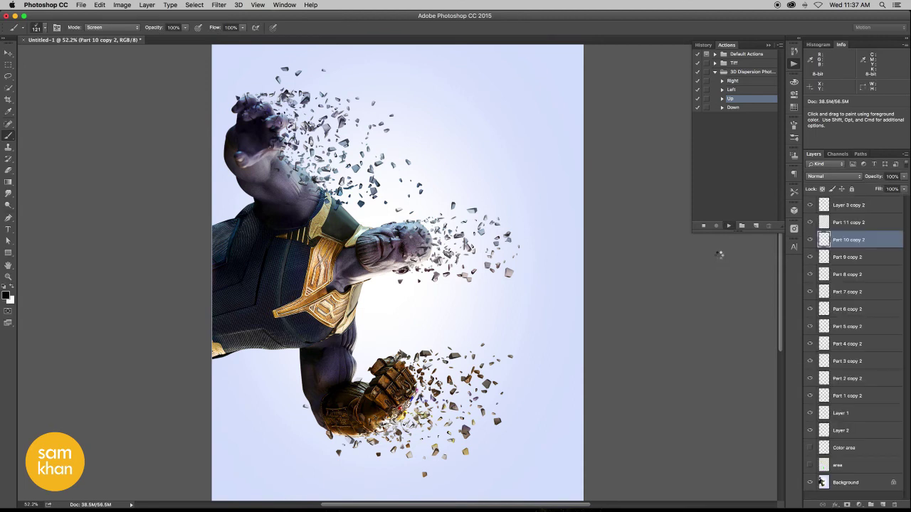
key(alt+bracketleft)
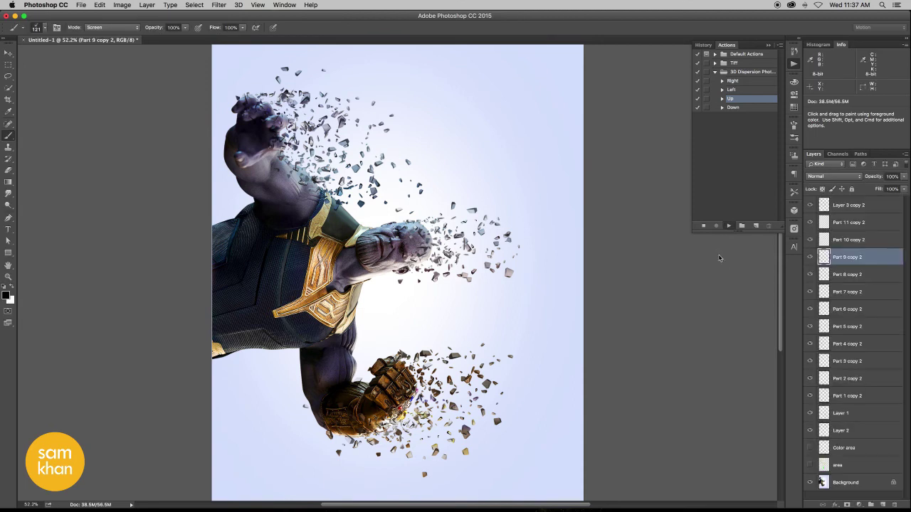
key(alt+bracketleft)
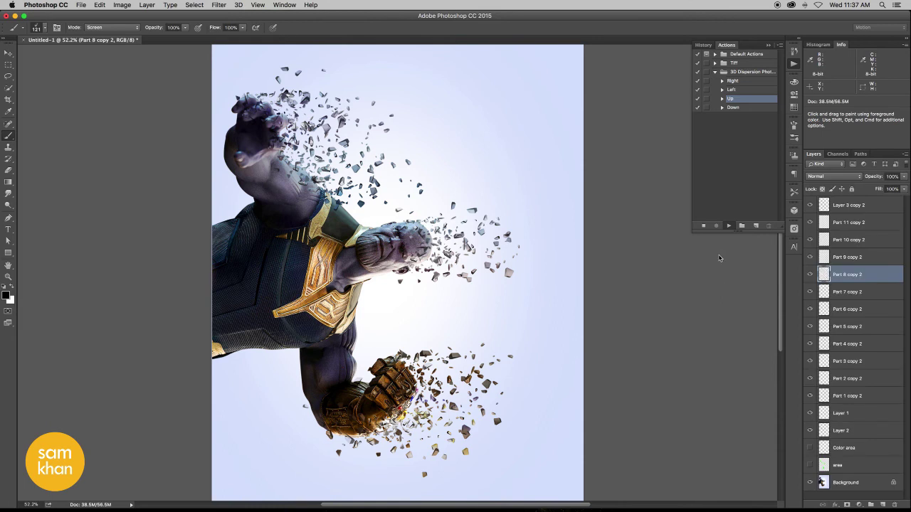
key(F2)
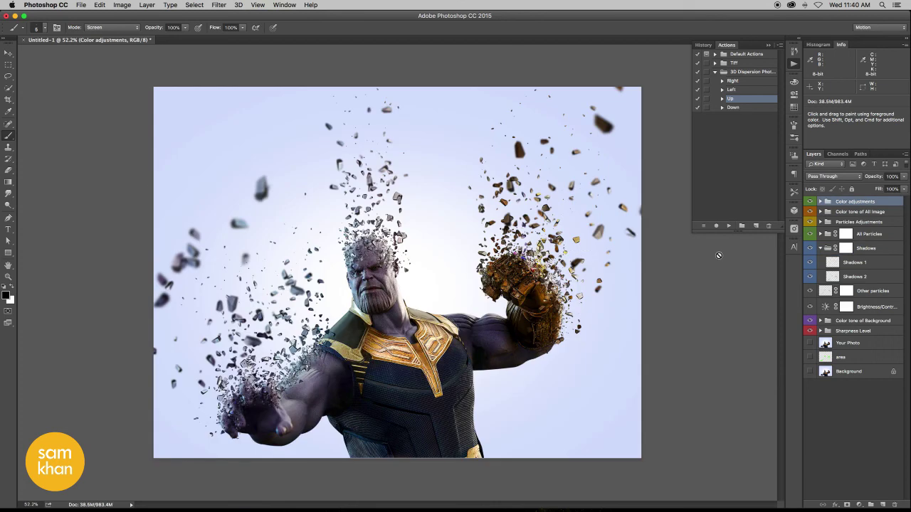
With the Move tool, expand the Color tone of Background group and preview Color 1
click(7, 54)
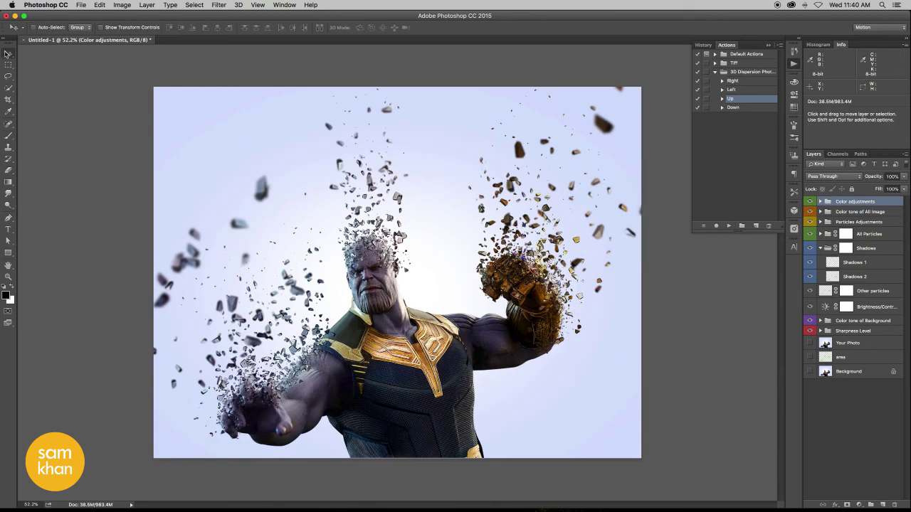
click(873, 322)
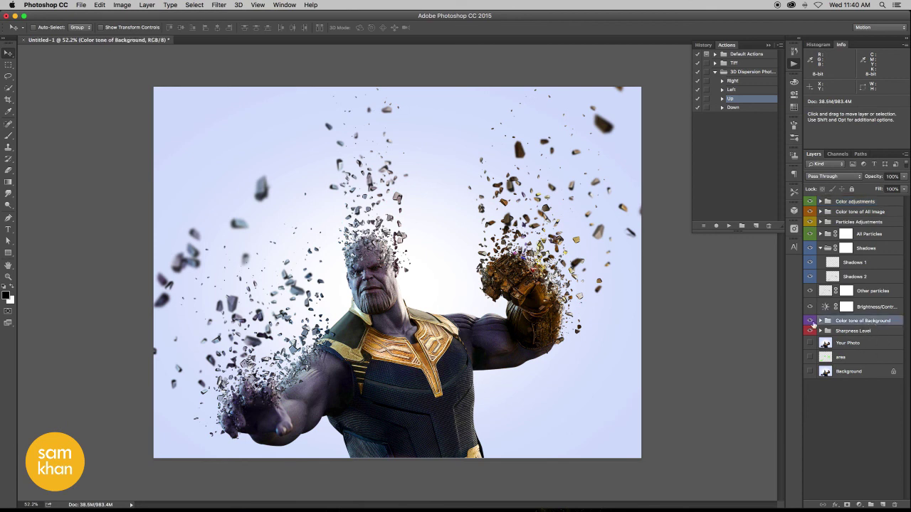
click(821, 321)
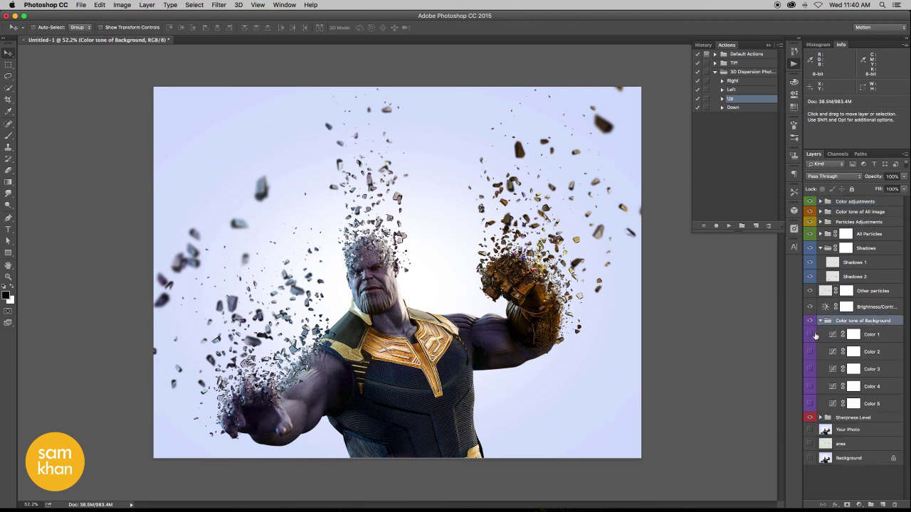
click(809, 338)
click(811, 334)
click(811, 335)
Try Colors 2 and 3, keep Color 4 and 5 on, and collapse the groups
click(811, 353)
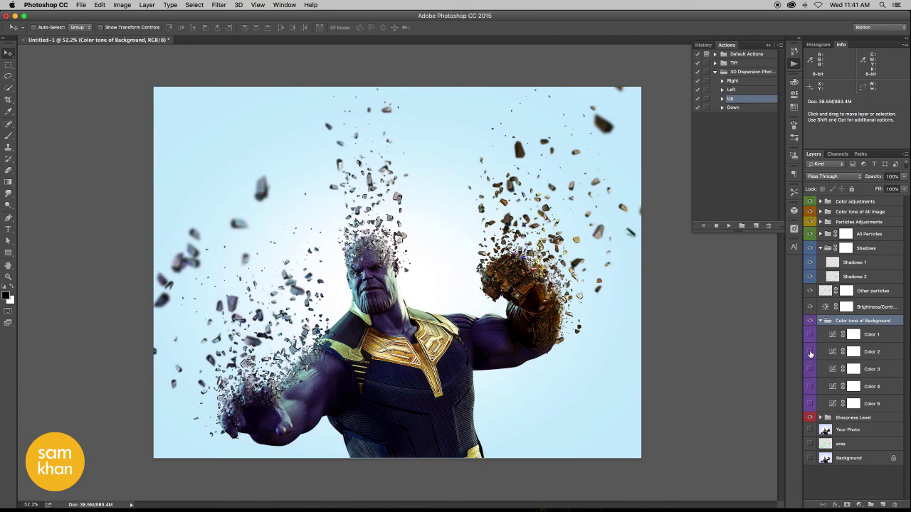
click(810, 354)
click(810, 368)
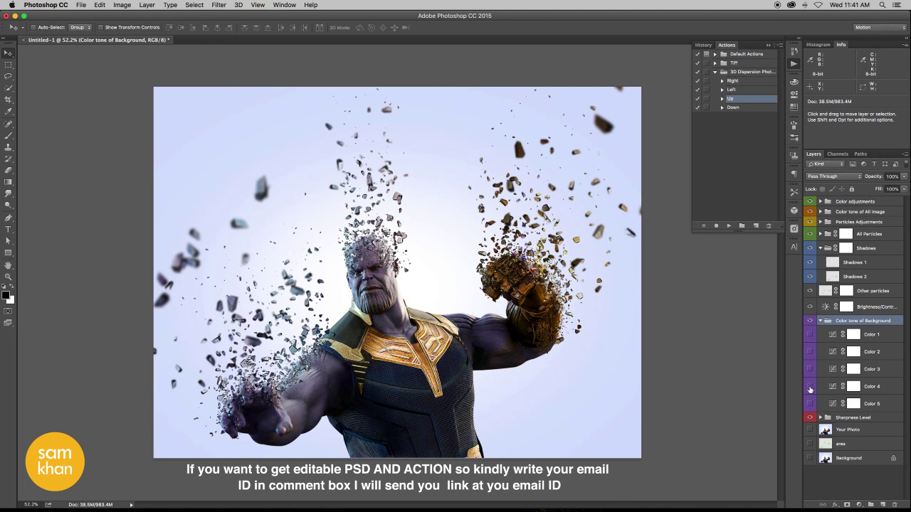
click(810, 387)
click(815, 391)
drag(812, 404, 810, 386)
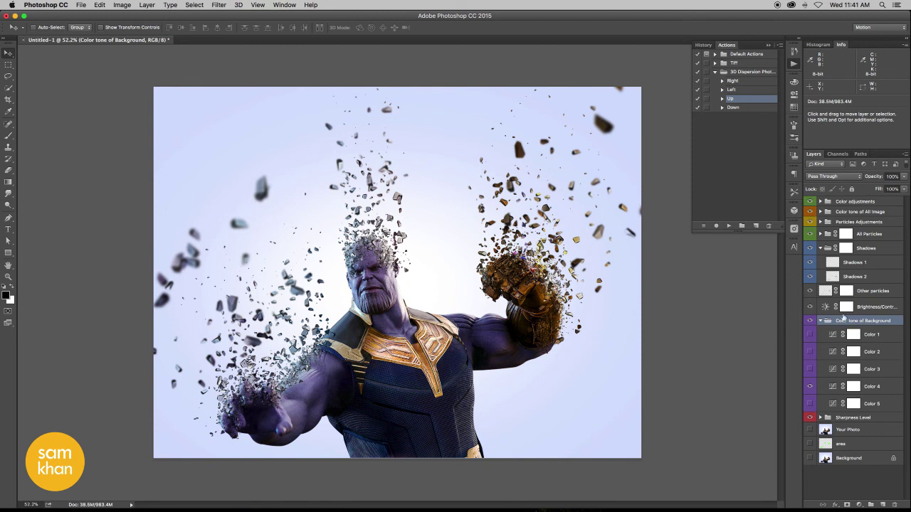
click(821, 321)
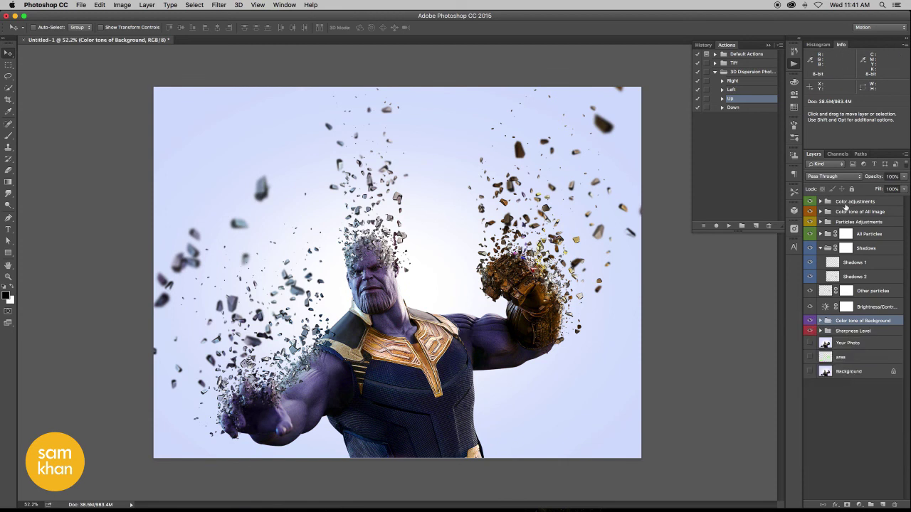
click(821, 248)
Close the Actions panel, hide all panels, and zoom in full screen on black
click(841, 202)
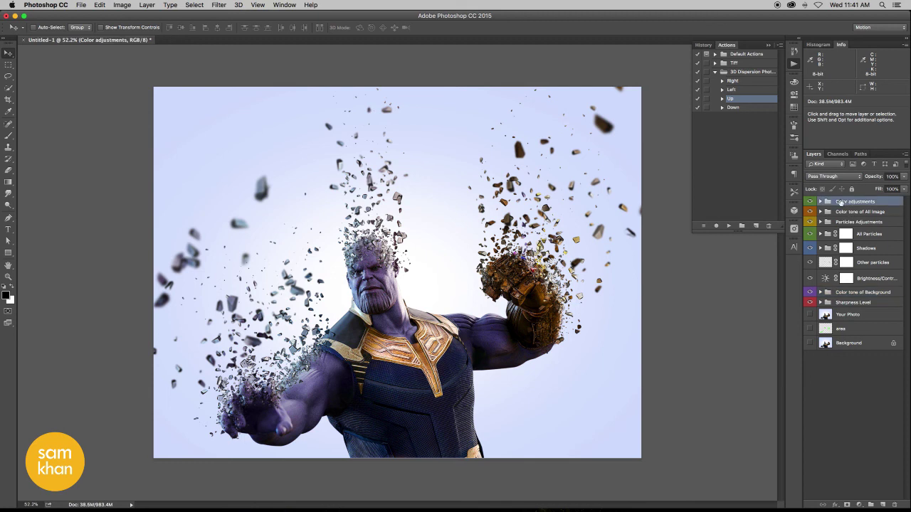
click(794, 65)
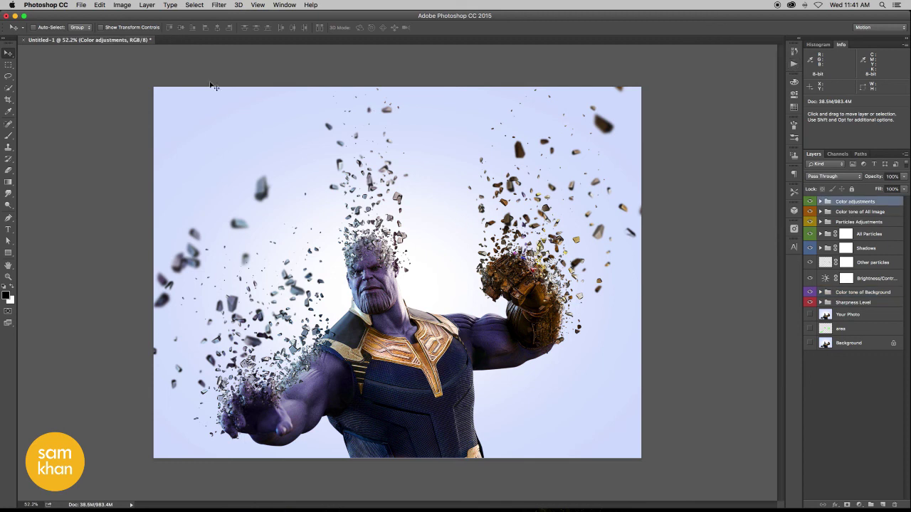
key(Tab)
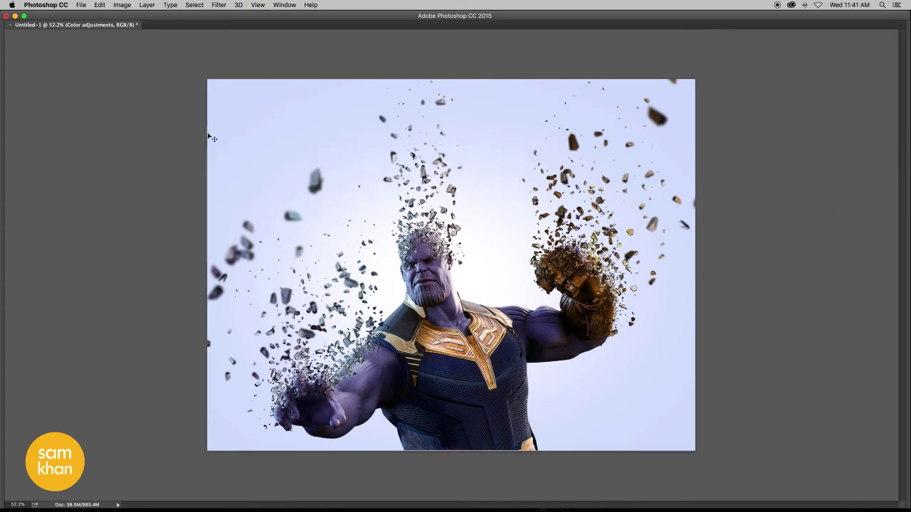
key(f)
key(f)
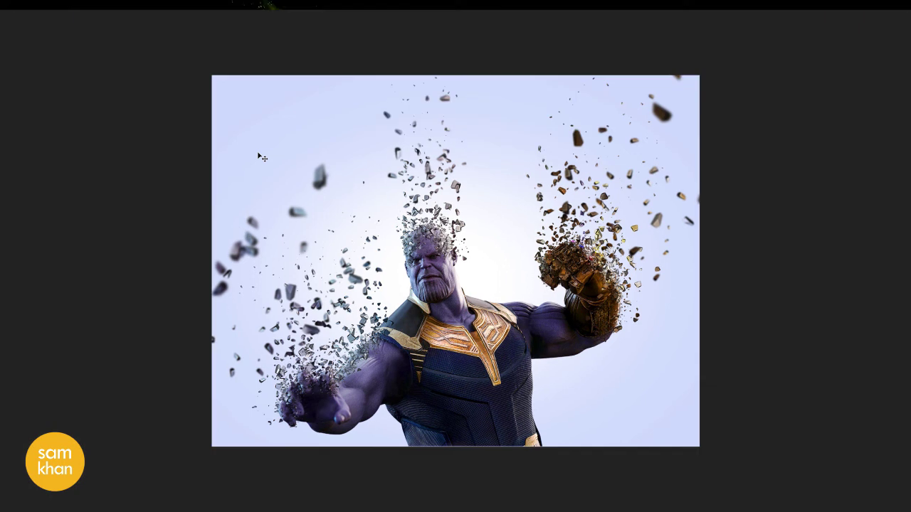
key(ctrl+plus)
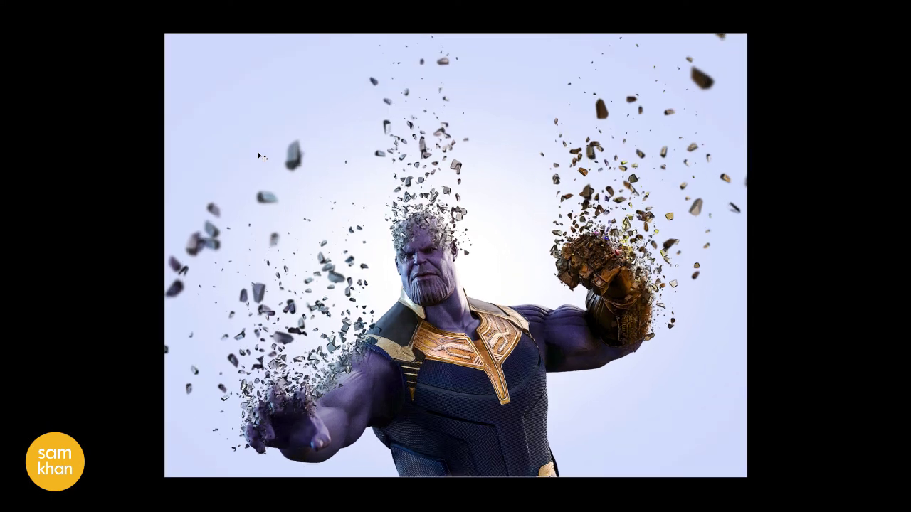
key(ctrl+plus)
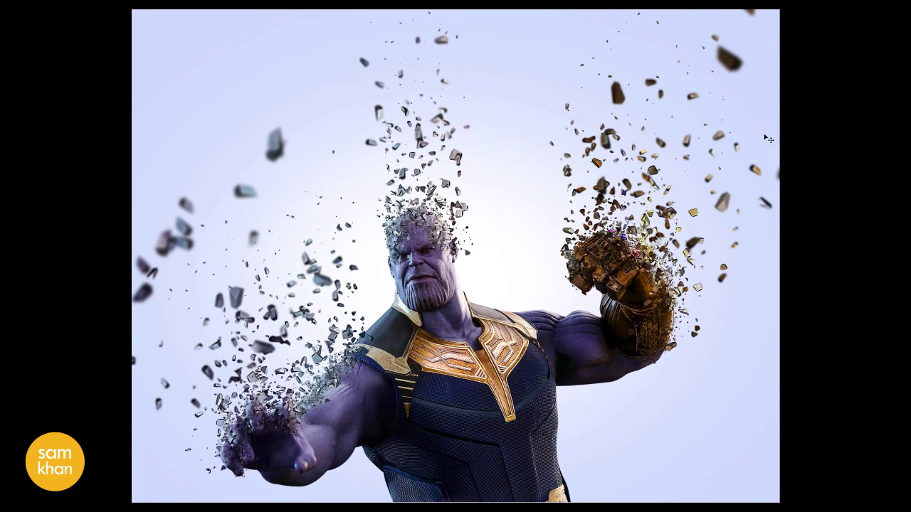
key(ctrl+plus)
key(ctrl+plus)
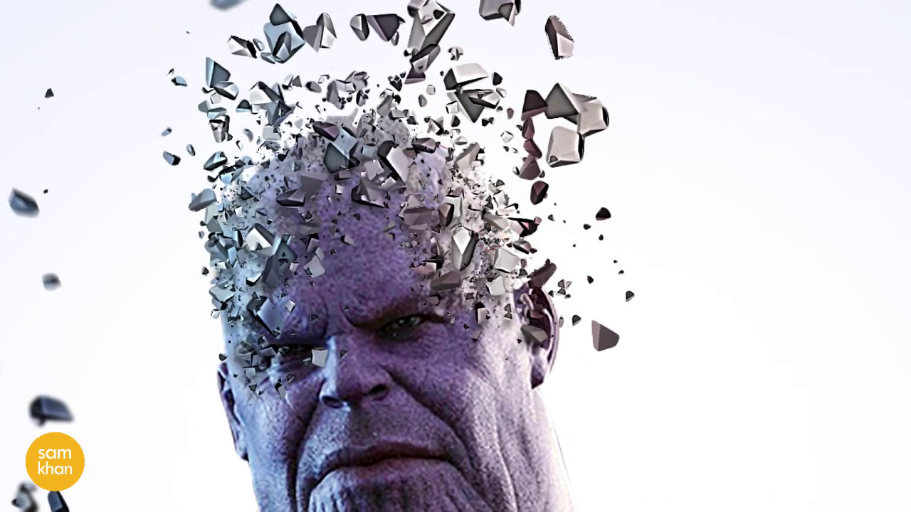
key(ctrl+plus)
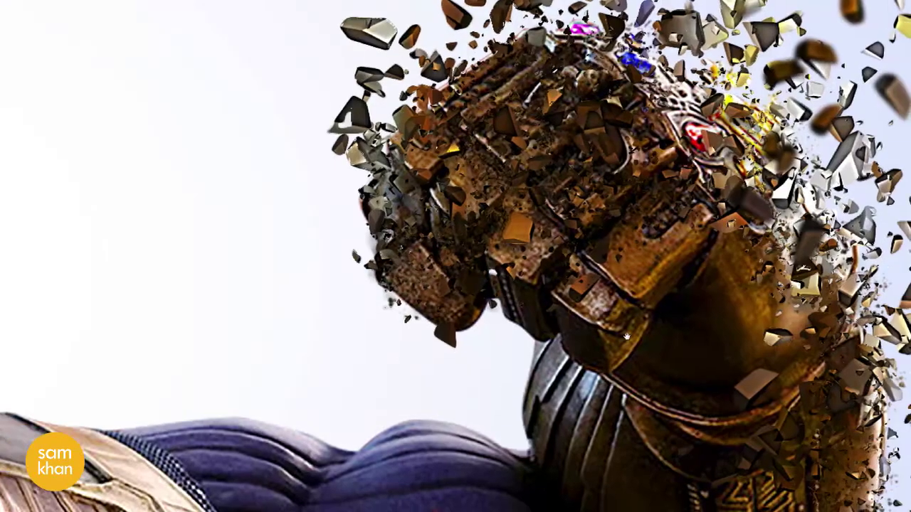